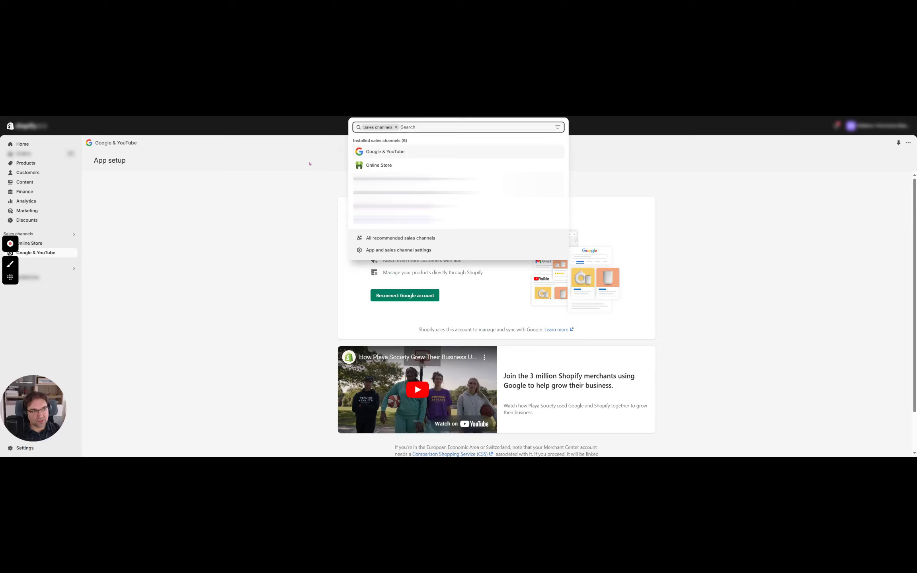
left_click(126, 253)
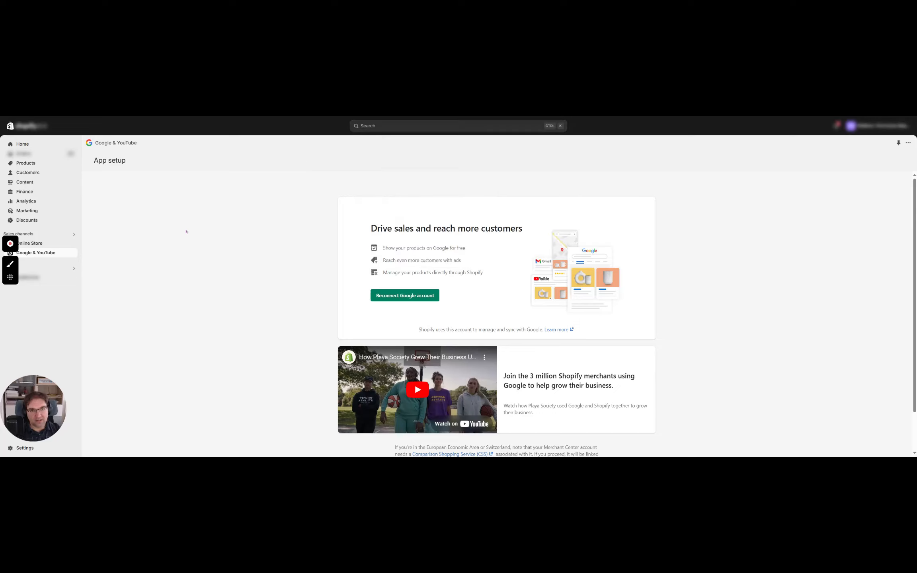
left_click(74, 234)
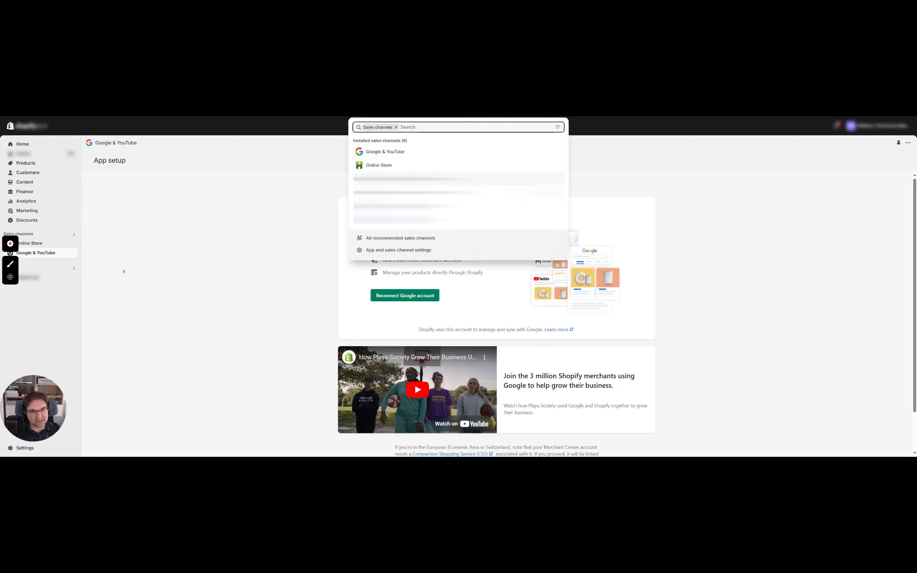
left_click(95, 260)
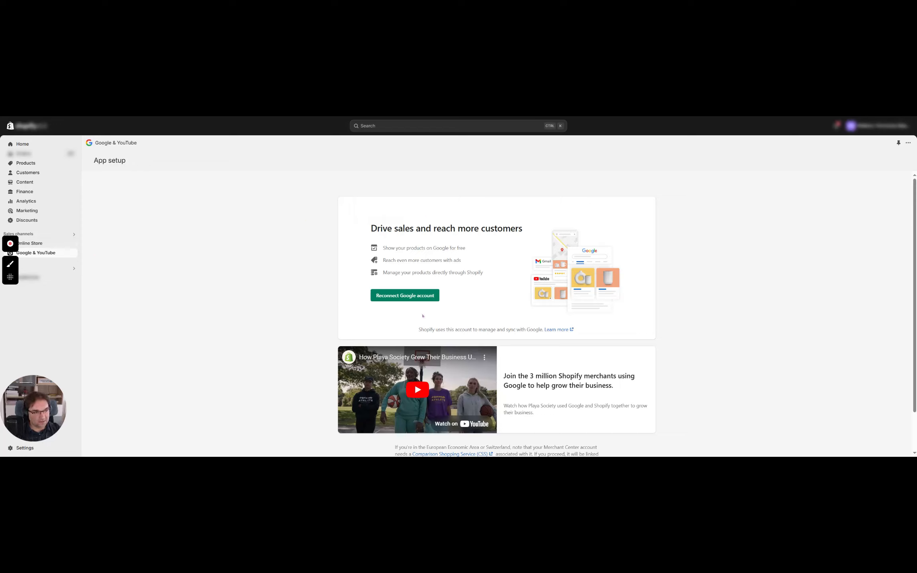
Reconnect the store's Google account in the Google & YouTube app setup.
scroll(457, 298, "down", 2)
scroll(456, 294, "up", 1)
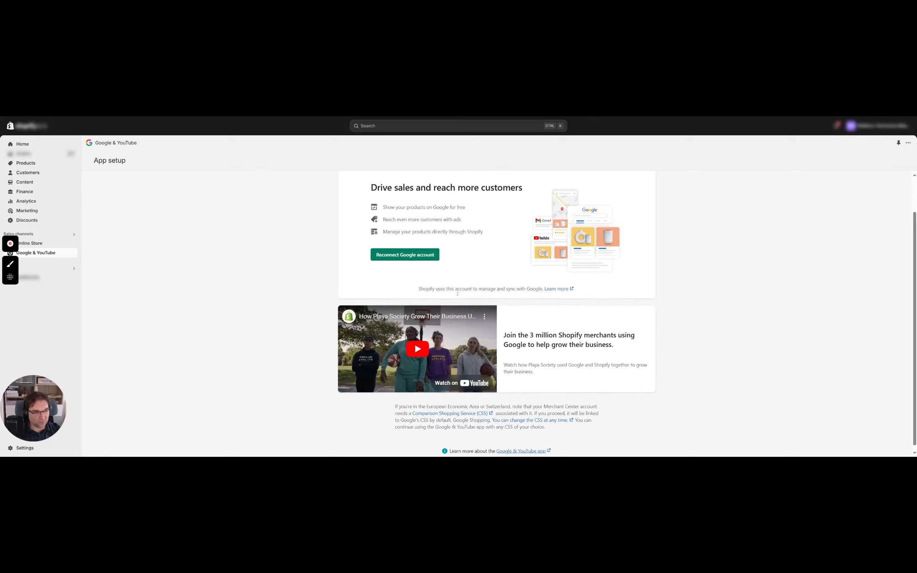
left_click(394, 287)
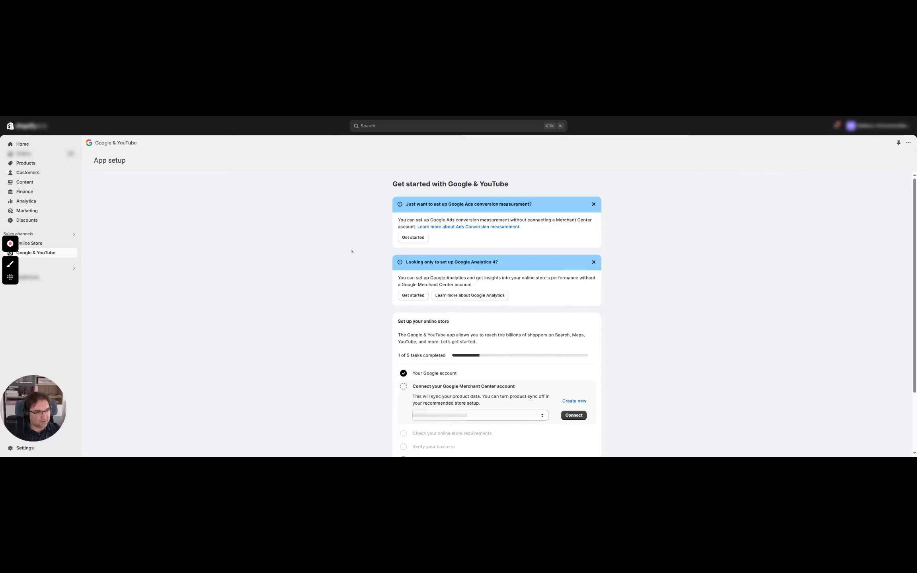
Connect the existing Google Merchant Center account to the online store.
scroll(348, 251, "down", 2)
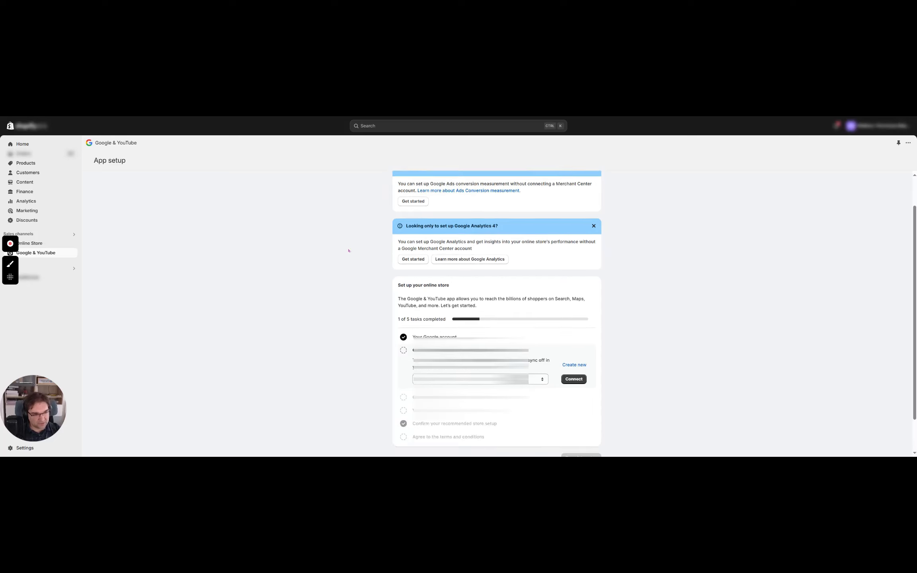
left_click(481, 348)
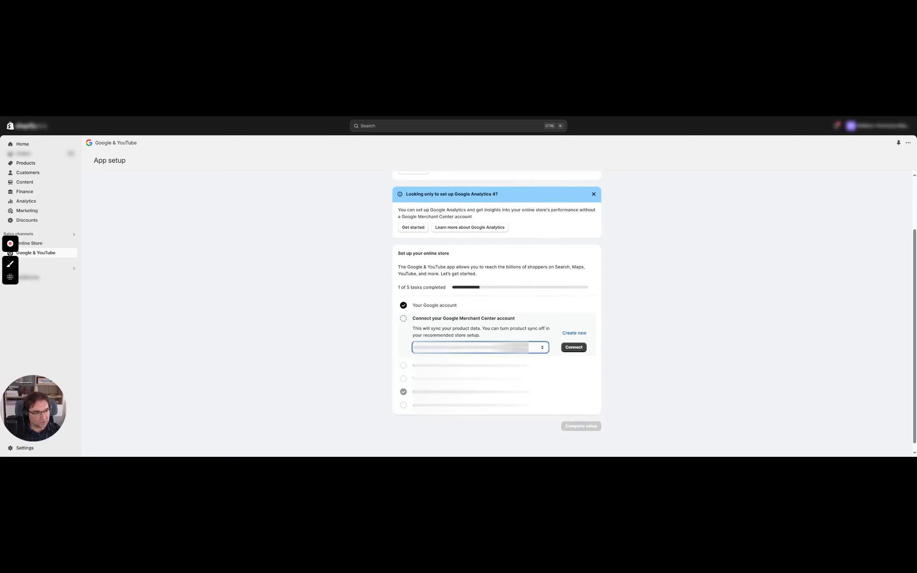
left_click(573, 347)
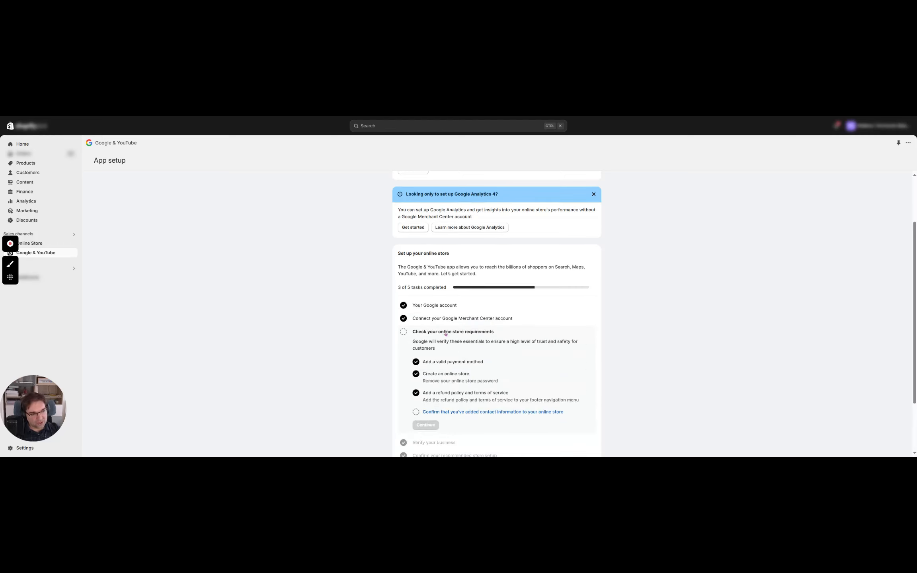
Confirm that contact information has been added to the online store and continue past the store requirements check.
scroll(501, 336, "down", 2)
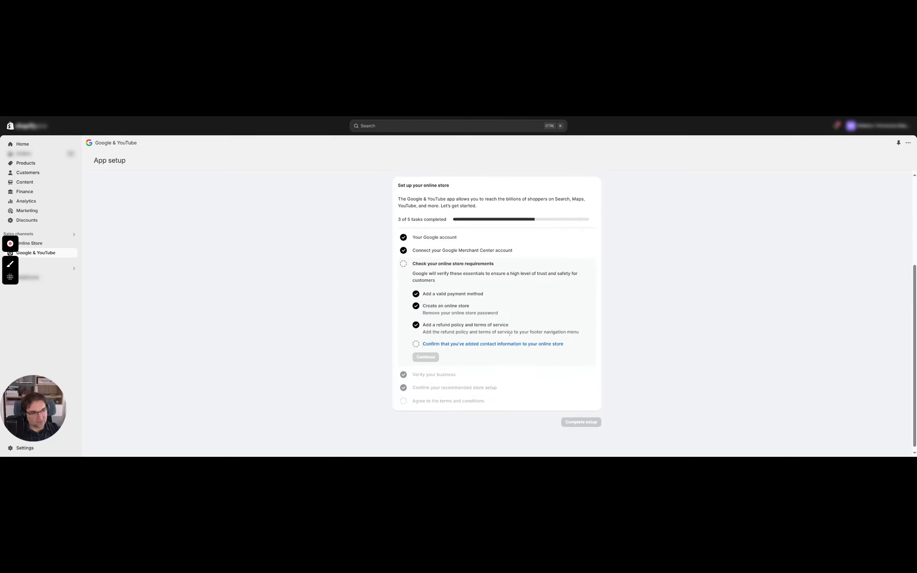
left_click(464, 345)
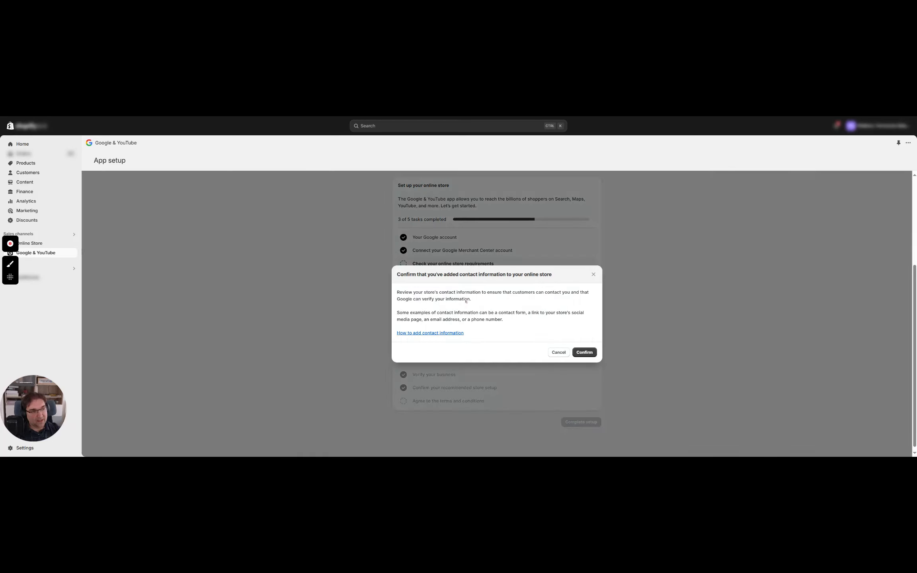
left_click(585, 353)
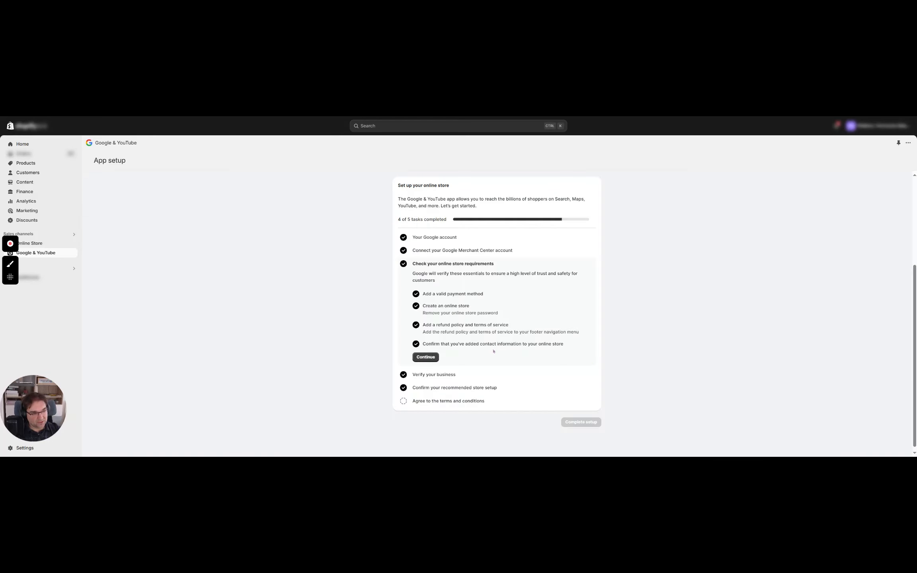
left_click(425, 357)
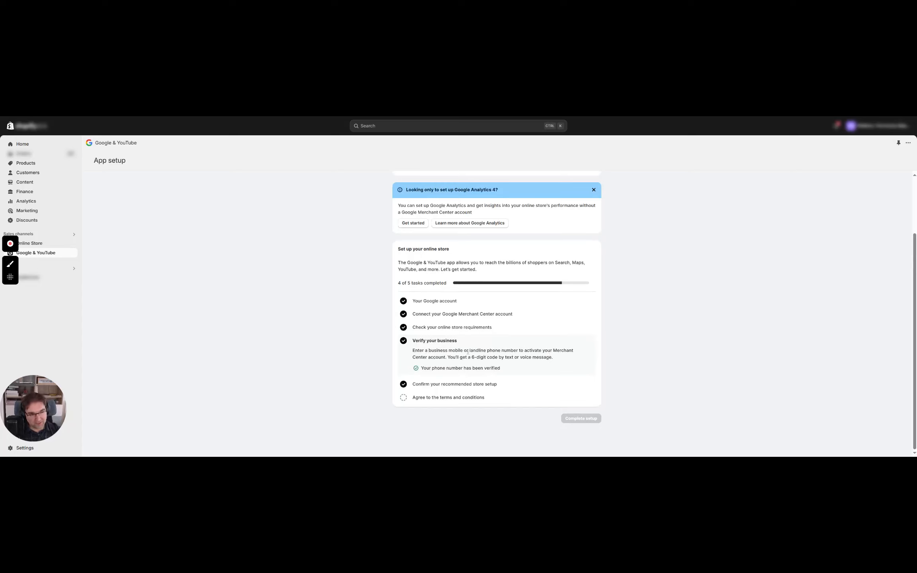
Review the recommended store setup, examining its Product Sync and Conversion Measurement options.
left_click(452, 384)
scroll(458, 319, "down", 2)
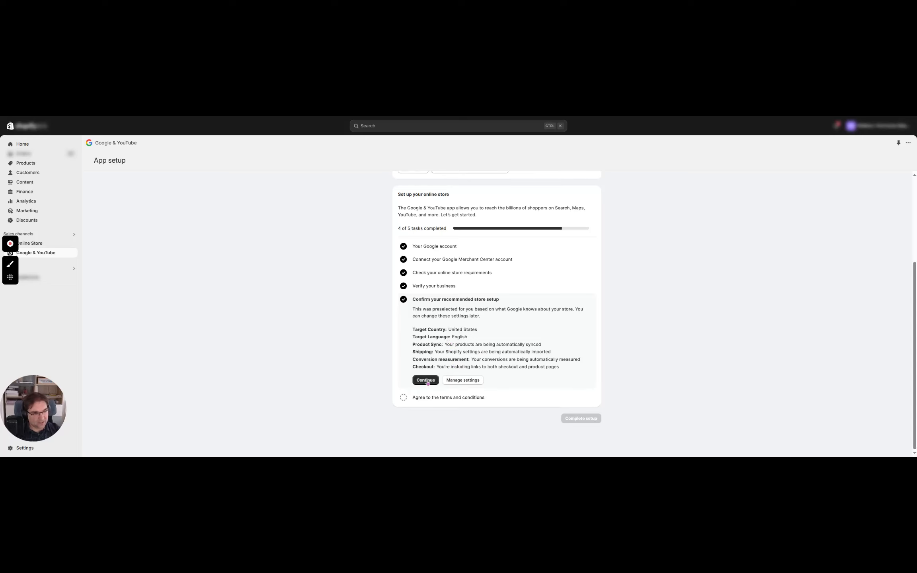
left_click(461, 380)
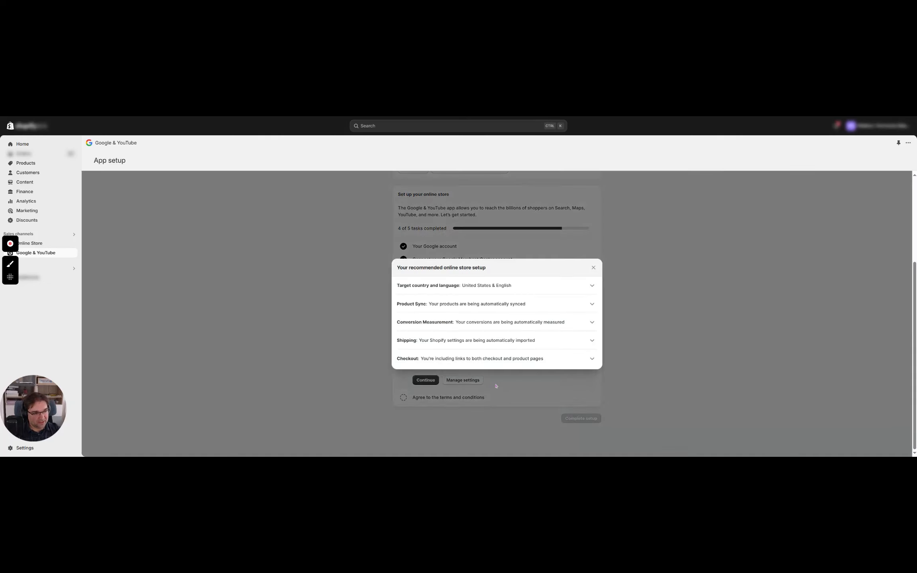
left_click(590, 304)
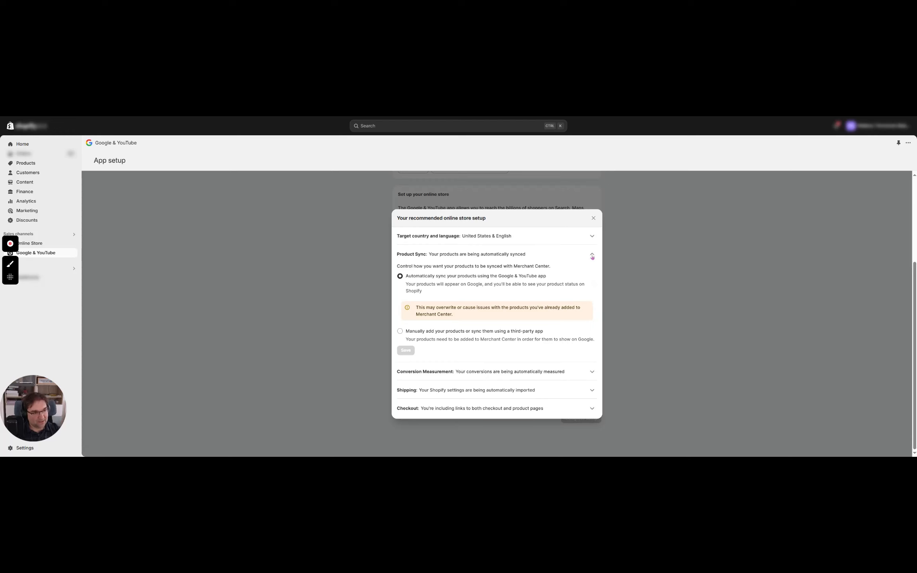
left_click(592, 257)
left_click(553, 321)
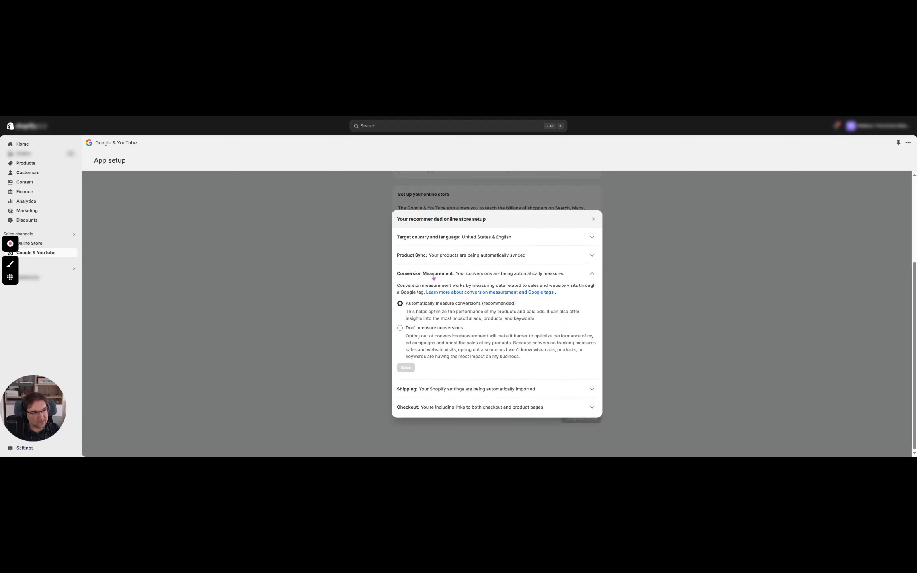
left_click(593, 274)
left_click(593, 267)
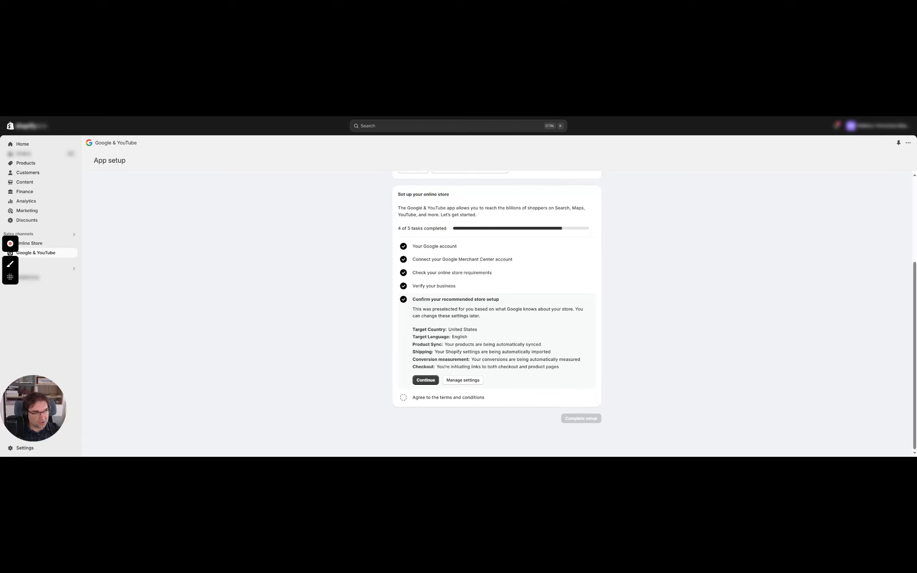
Accept the recommended store setup and the Google Merchant Center terms to complete the Google & YouTube setup.
left_click(426, 379)
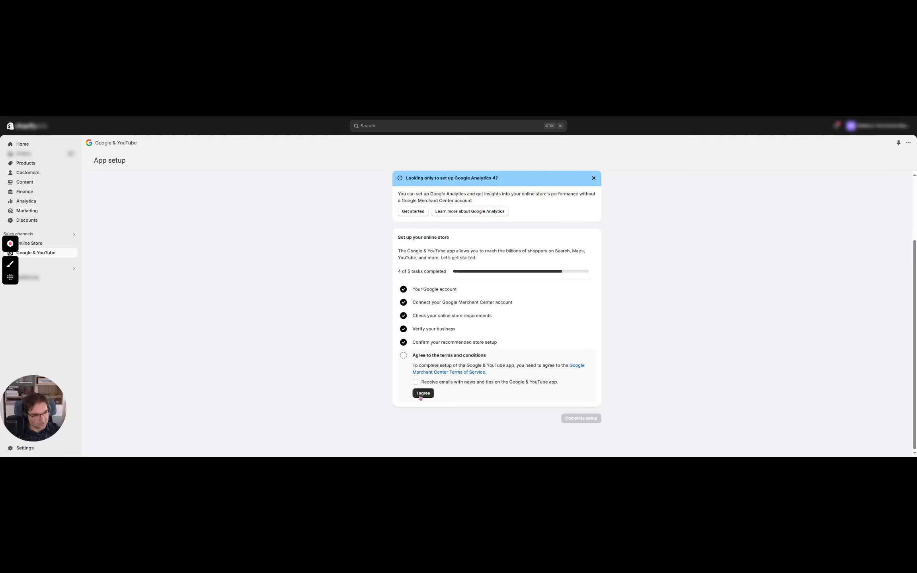
left_click(421, 394)
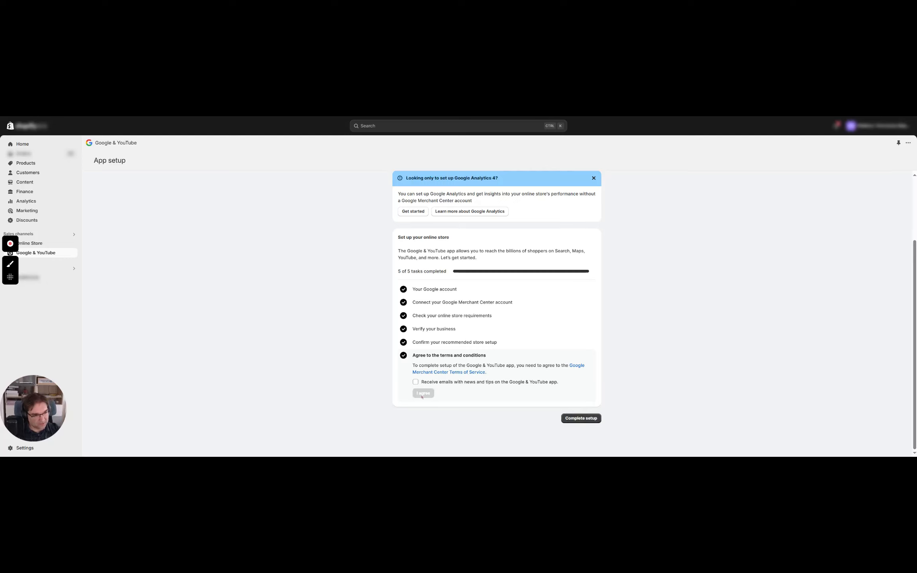
left_click(585, 420)
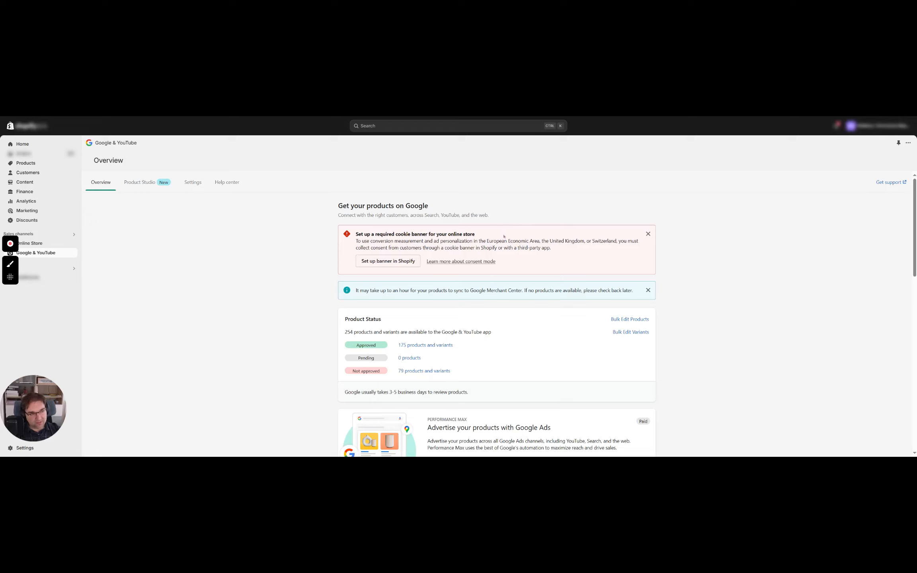
Dismiss the cookie banner and product sync notices, and connect the existing Google Ads account for Performance Max.
left_click(648, 233)
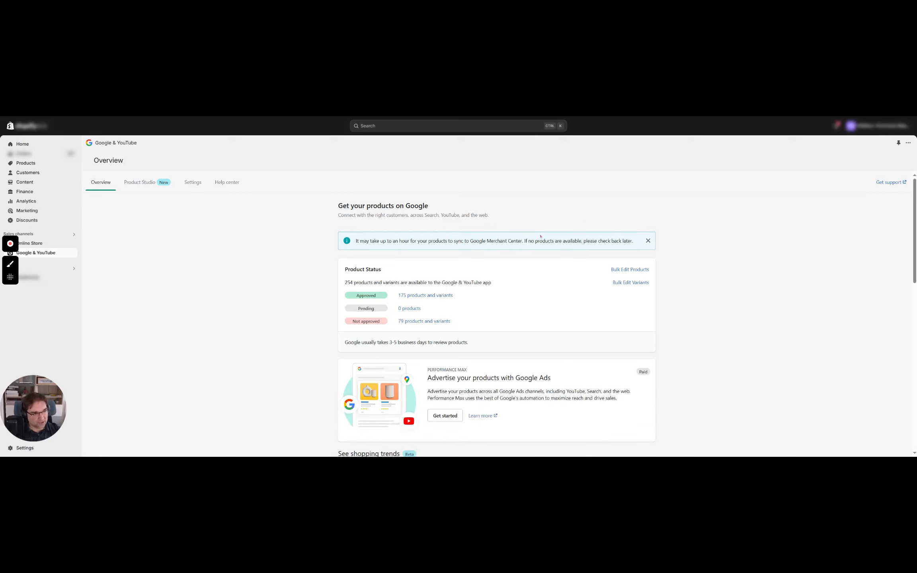
left_click(647, 240)
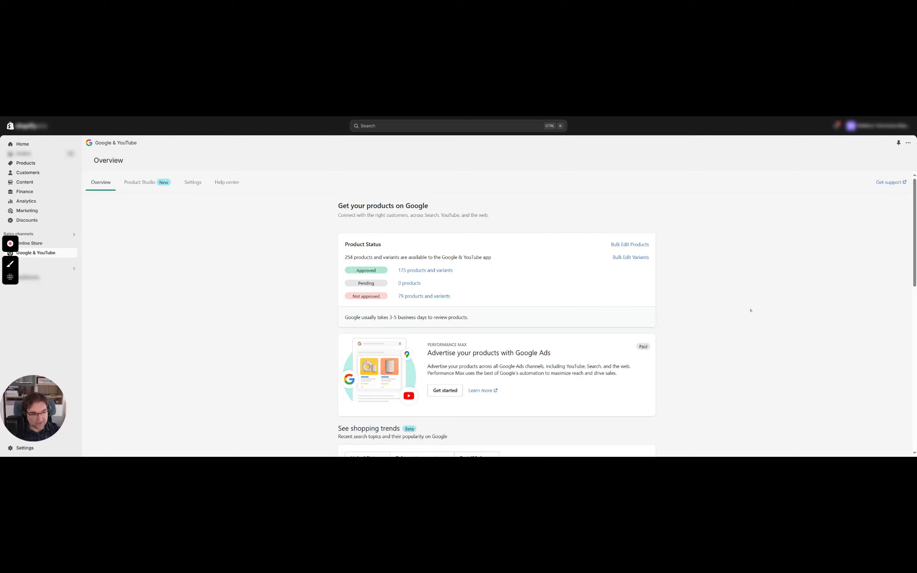
left_click_drag(437, 354, 575, 356)
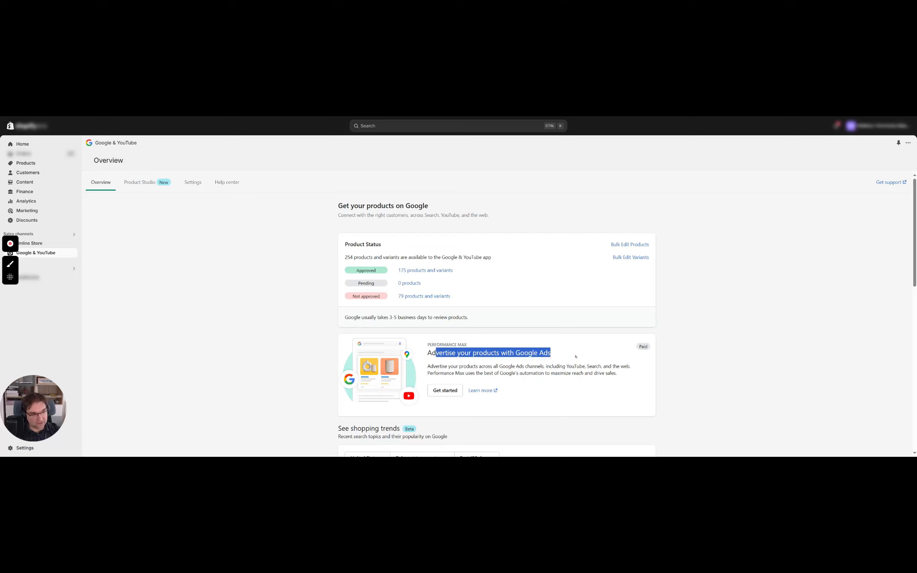
left_click(441, 391)
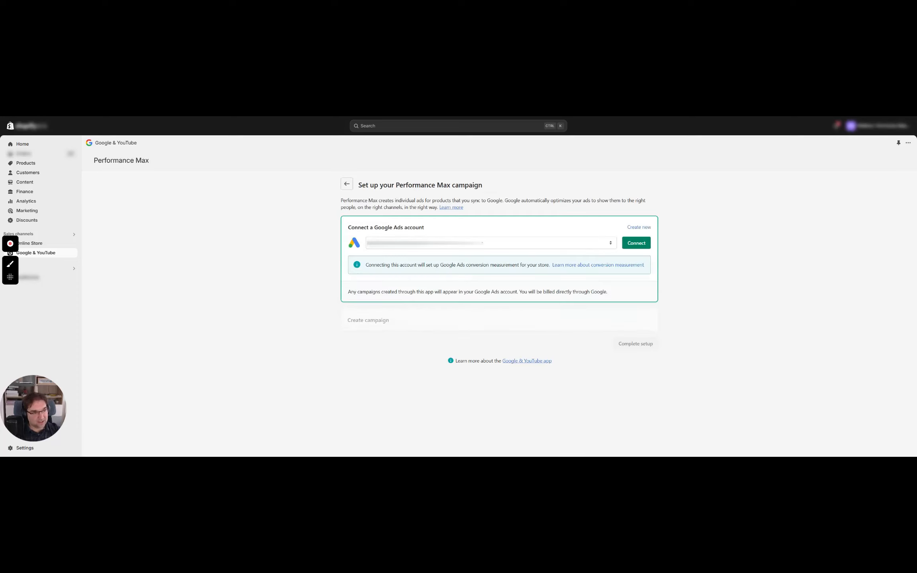
left_click(624, 243)
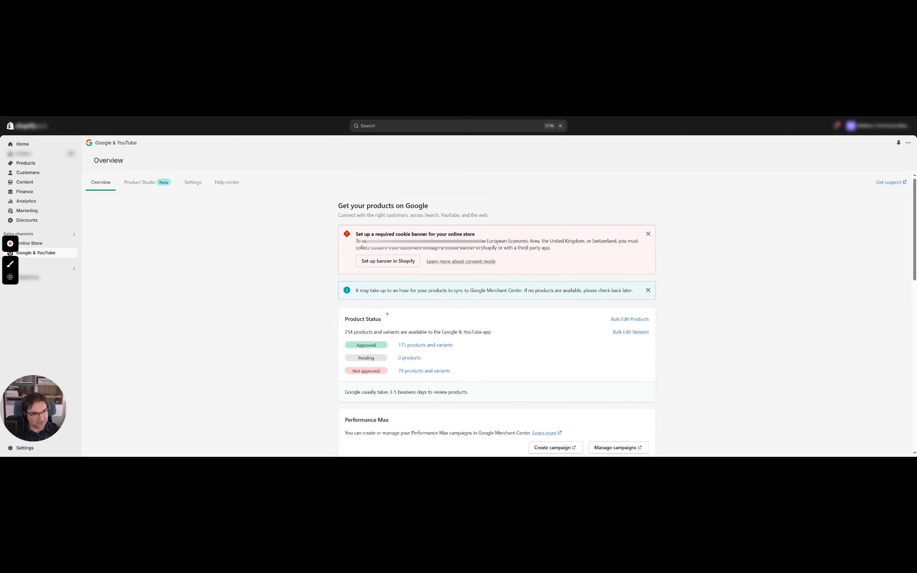
Dismiss both overview notices again, and connect the existing Google Analytics 4 property before returning to the overview.
left_click(648, 234)
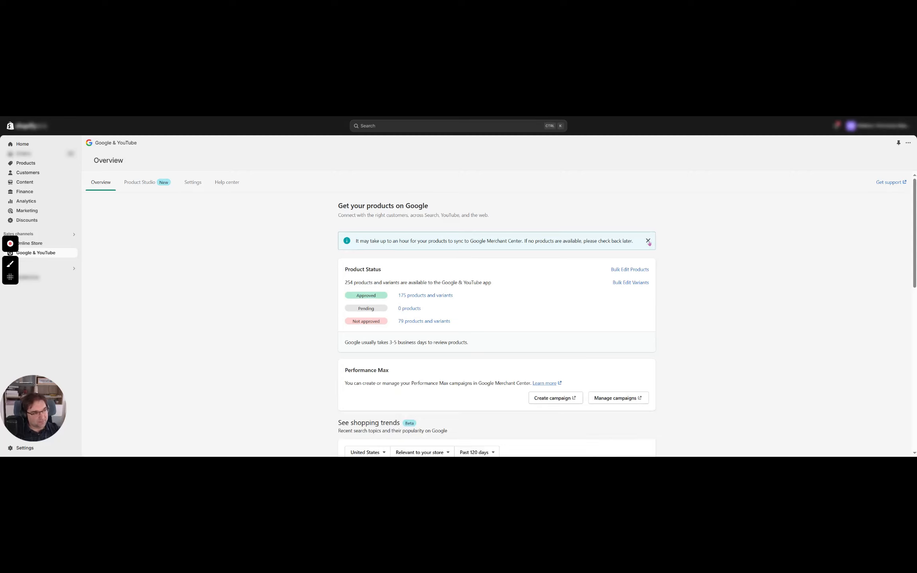
left_click(648, 239)
scroll(634, 259, "down", 2)
scroll(634, 259, "down", 9)
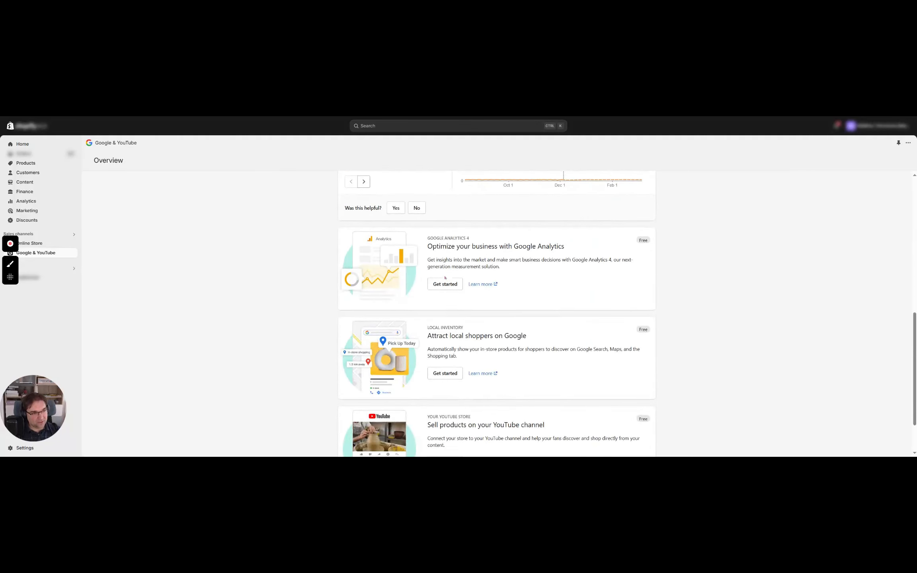
left_click(445, 283)
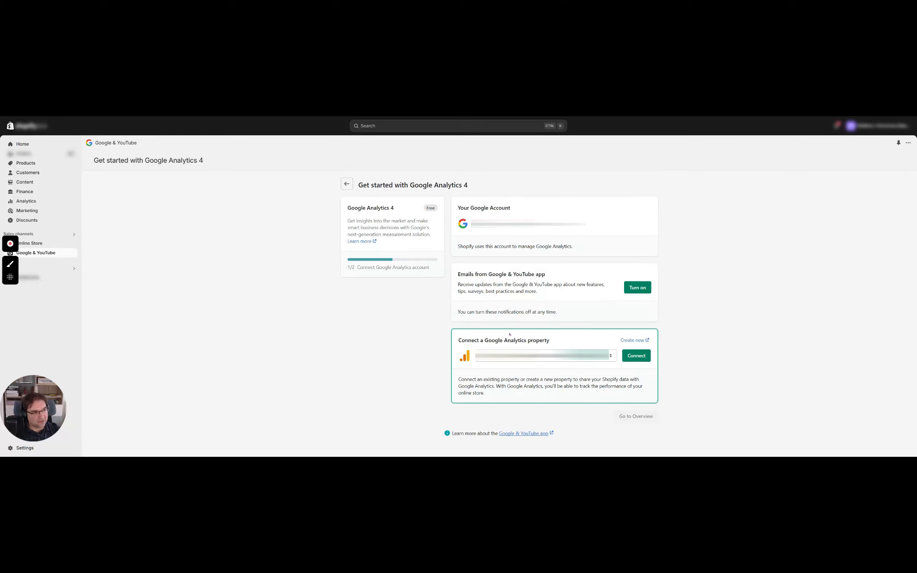
left_click(643, 355)
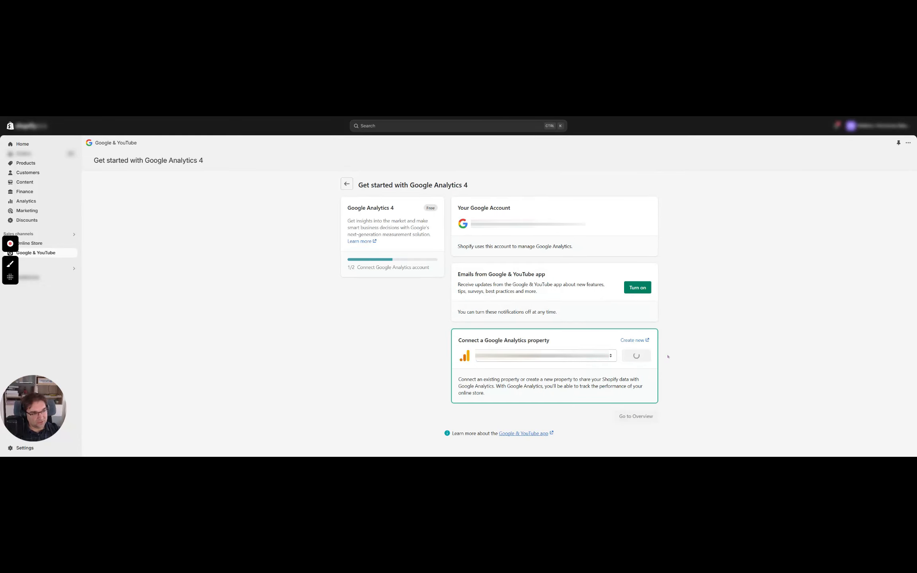
scroll(668, 358, "down", 1)
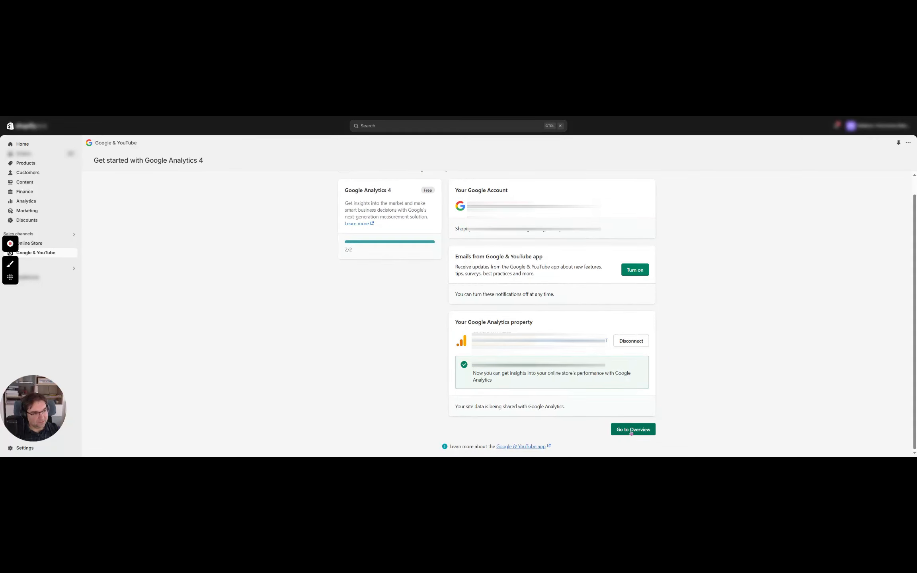
left_click(631, 433)
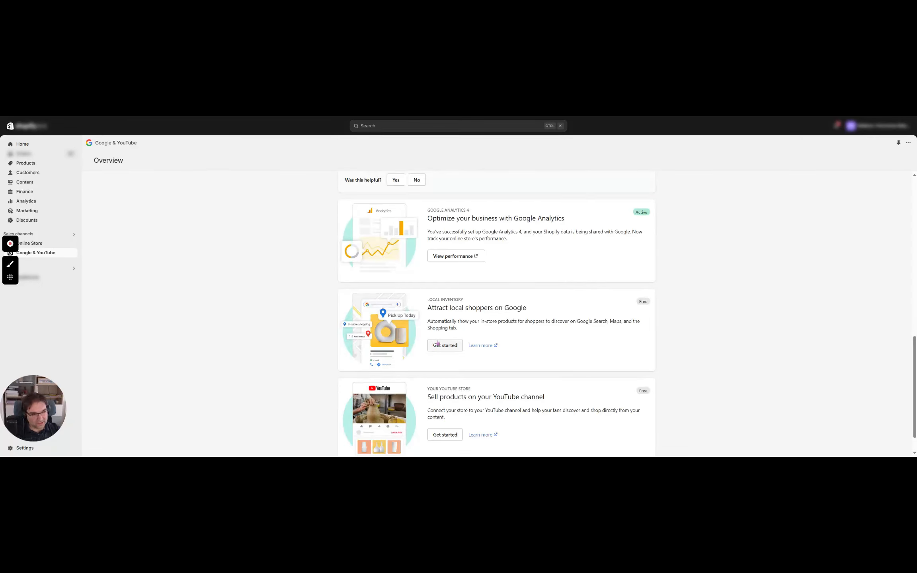
Review the local inventory and YouTube store offers on the app's overview.
scroll(605, 355, "down", 2)
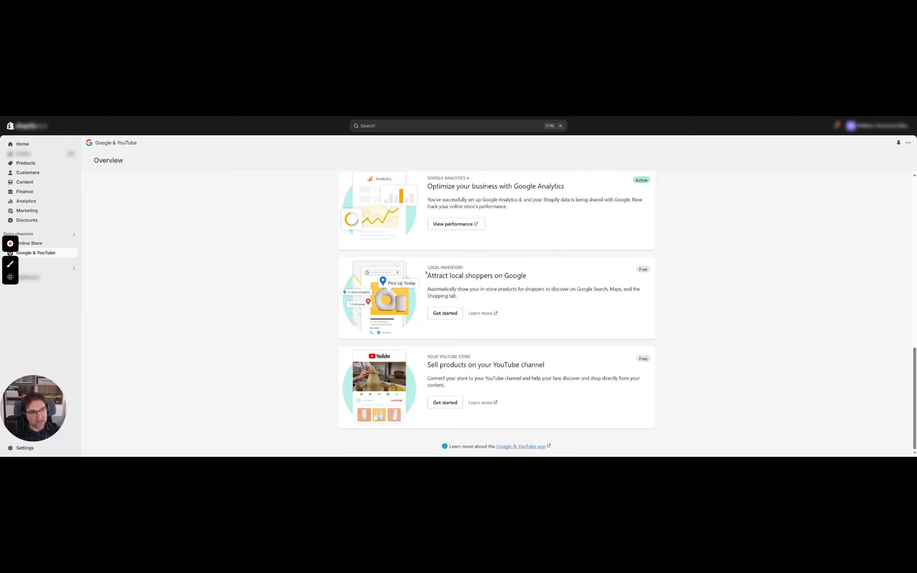
left_click_drag(428, 267, 531, 278)
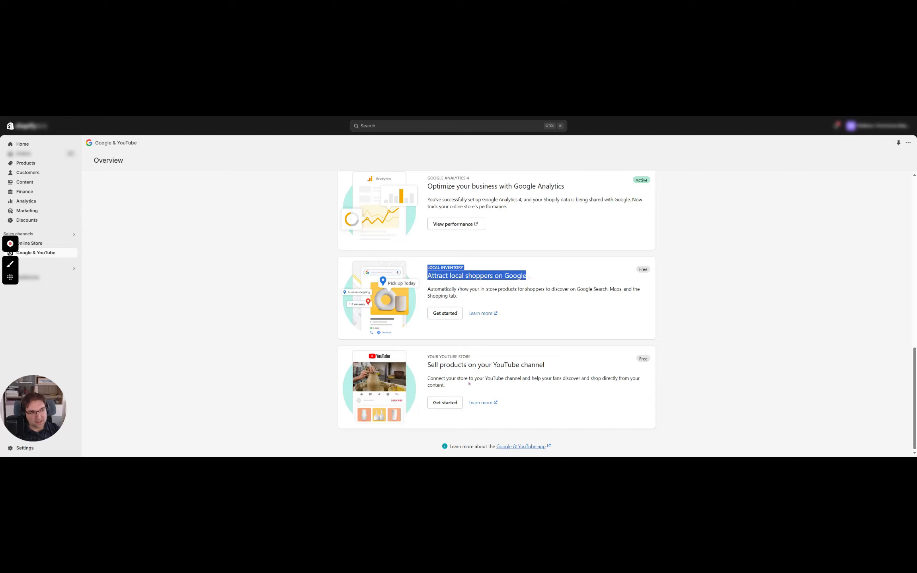
left_click_drag(428, 365, 556, 370)
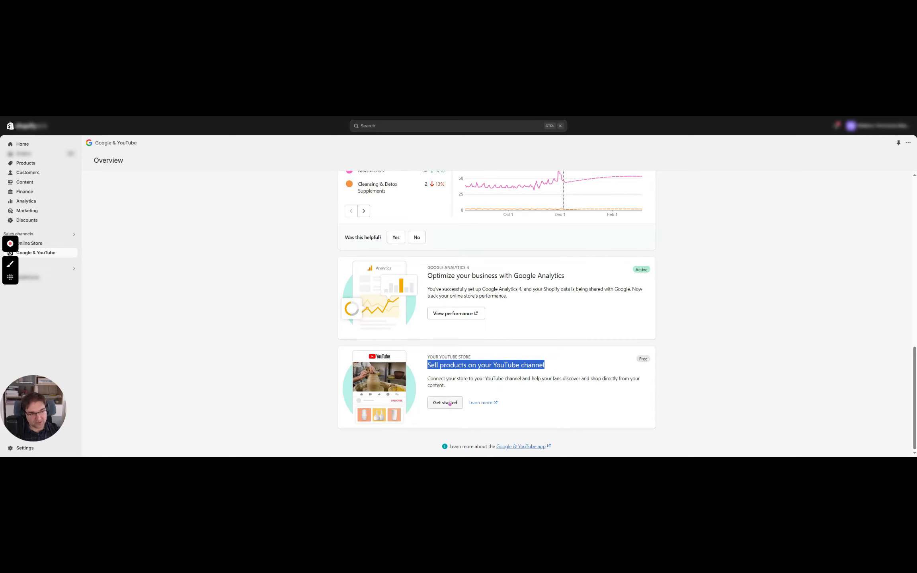
scroll(278, 342, "up", 15)
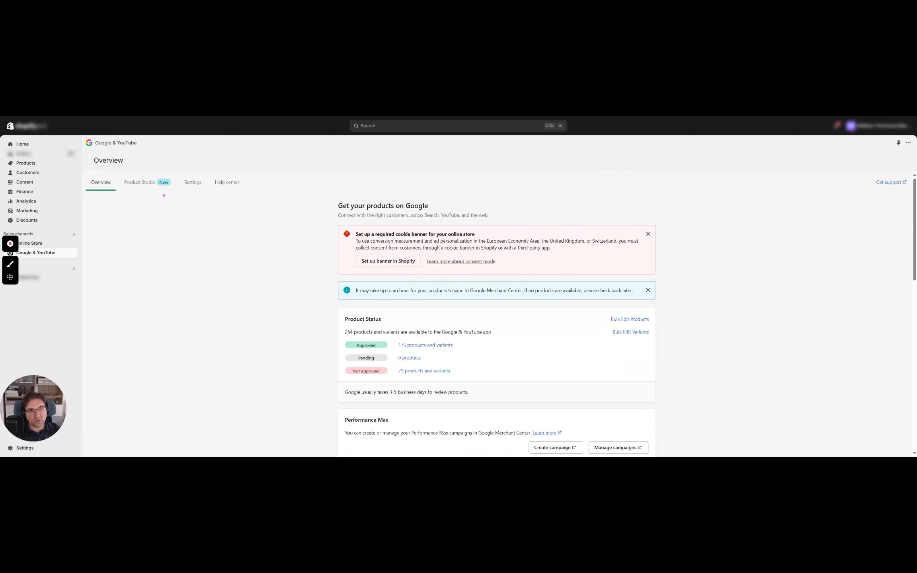
Open the Google & YouTube app's settings and review the connected Google accounts and notification options.
left_click(191, 183)
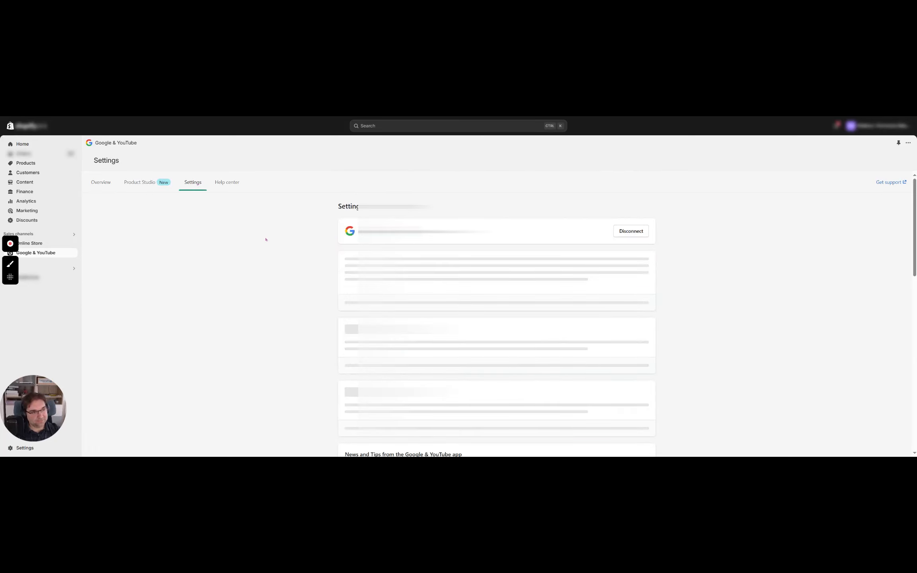
scroll(607, 264, "down", 1)
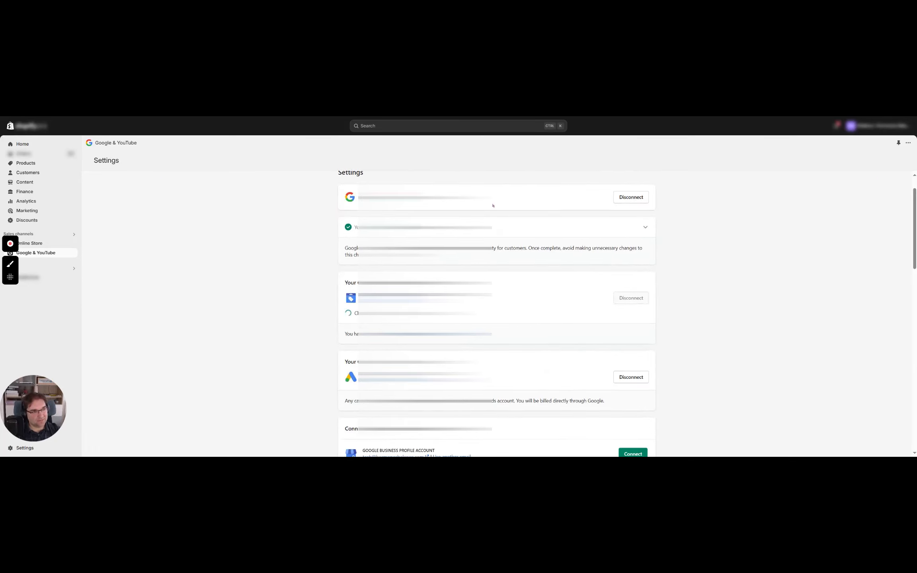
scroll(596, 250, "down", 2)
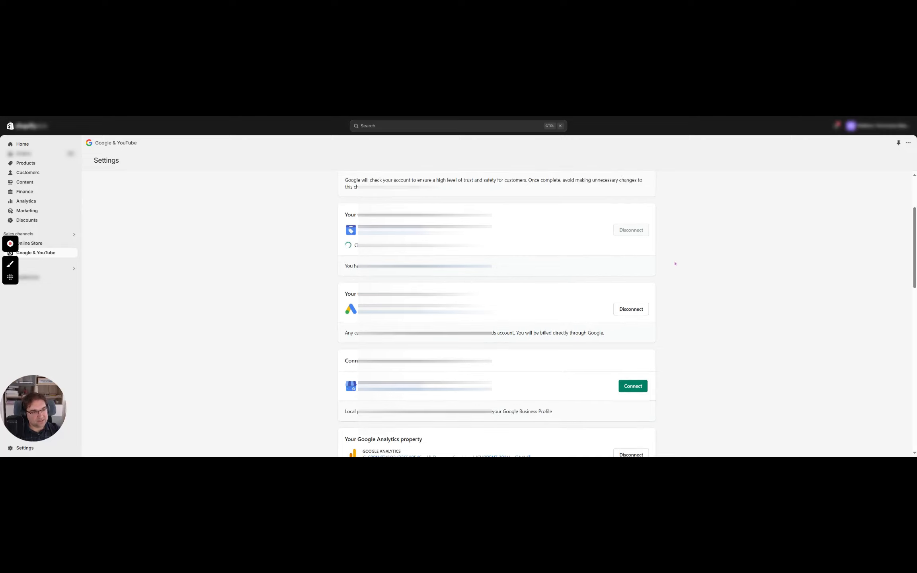
scroll(549, 263, "down", 2)
scroll(584, 267, "down", 1)
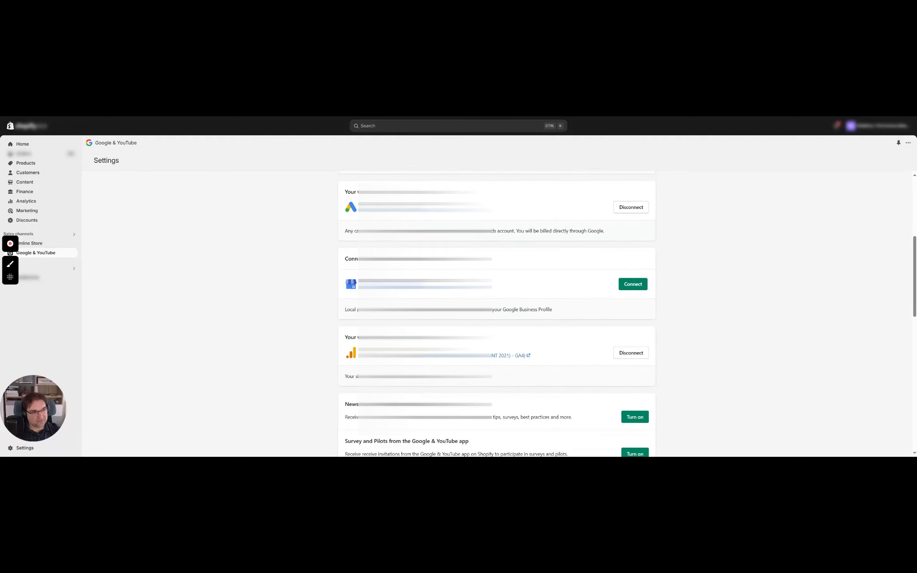
scroll(518, 232, "down", 2)
scroll(529, 272, "down", 3)
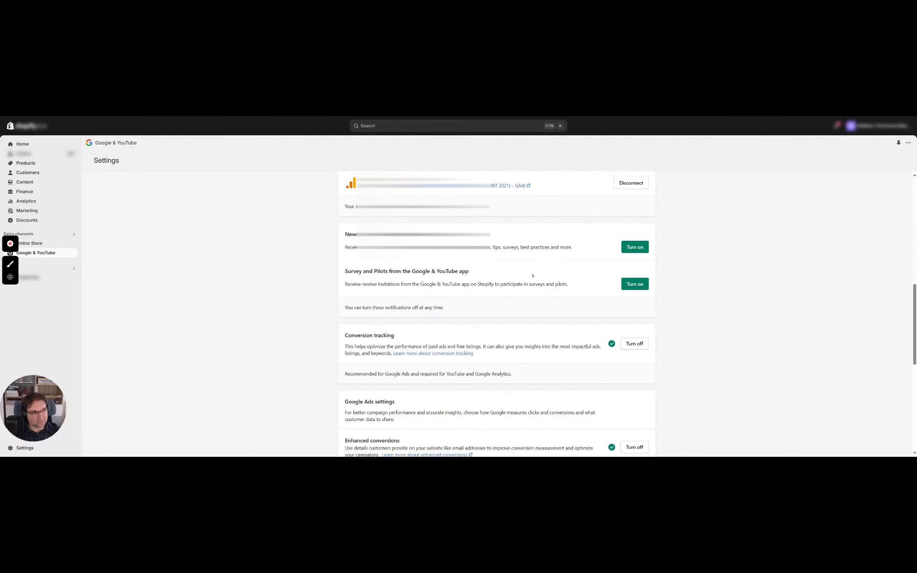
Review the conversion tracking, enhanced conversions, product feed, and product title and description preference settings.
scroll(532, 276, "down", 2)
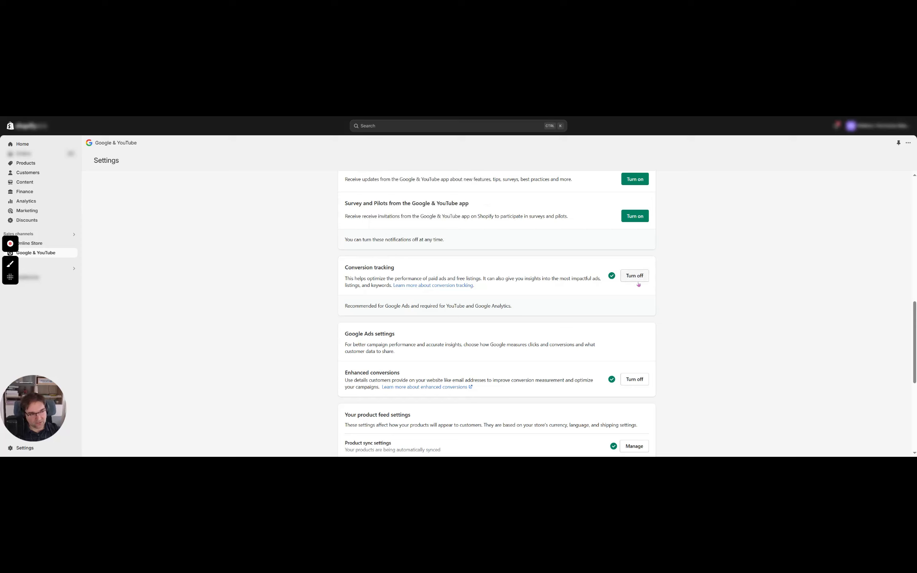
scroll(657, 295, "down", 2)
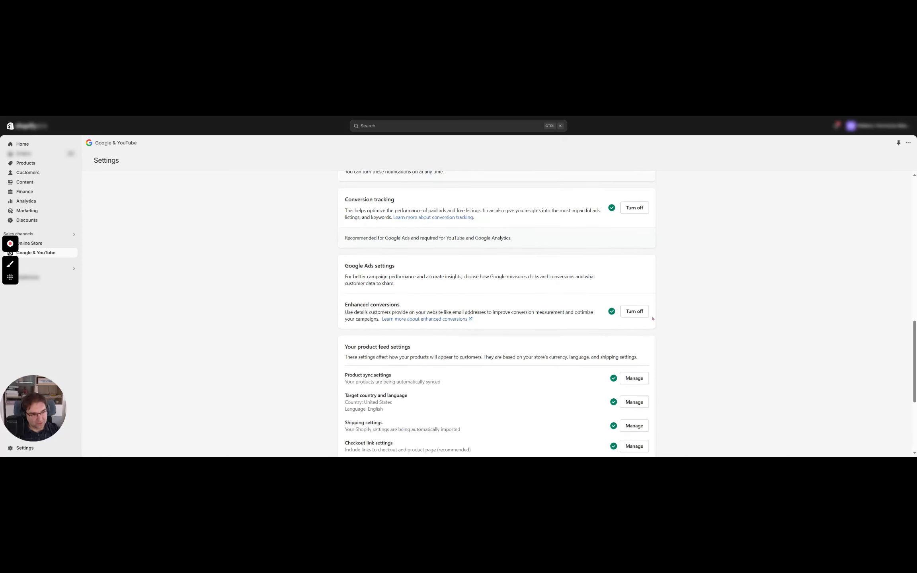
scroll(652, 318, "down", 2)
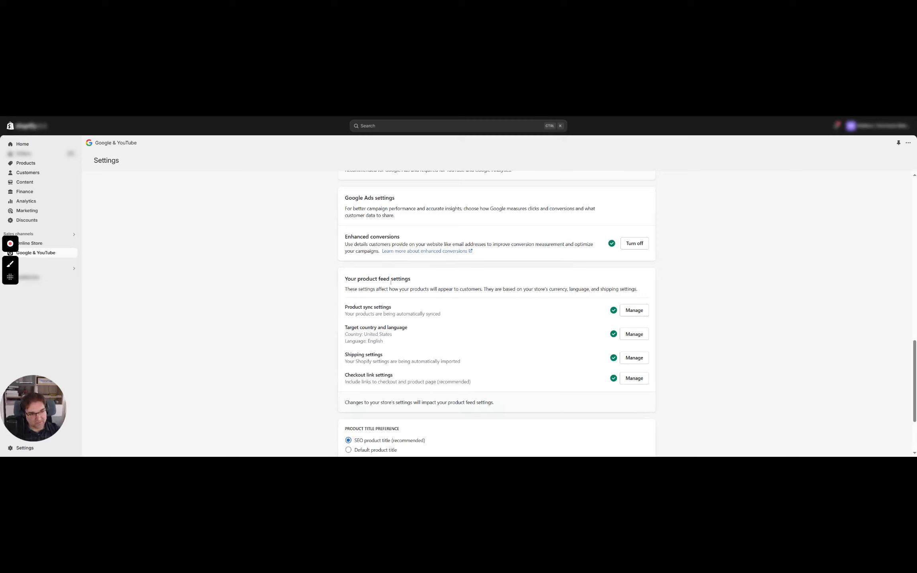
scroll(614, 330, "down", 3)
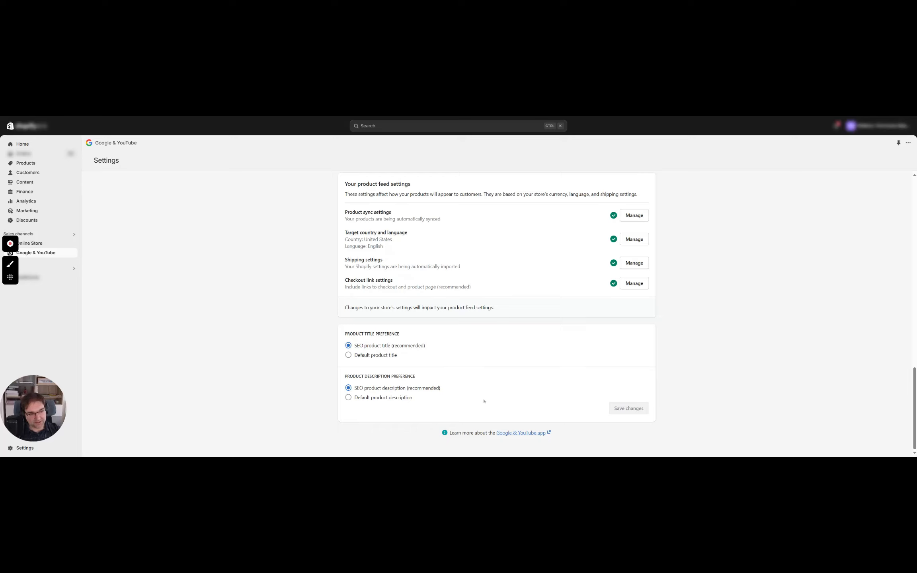
scroll(466, 344, "up", 10)
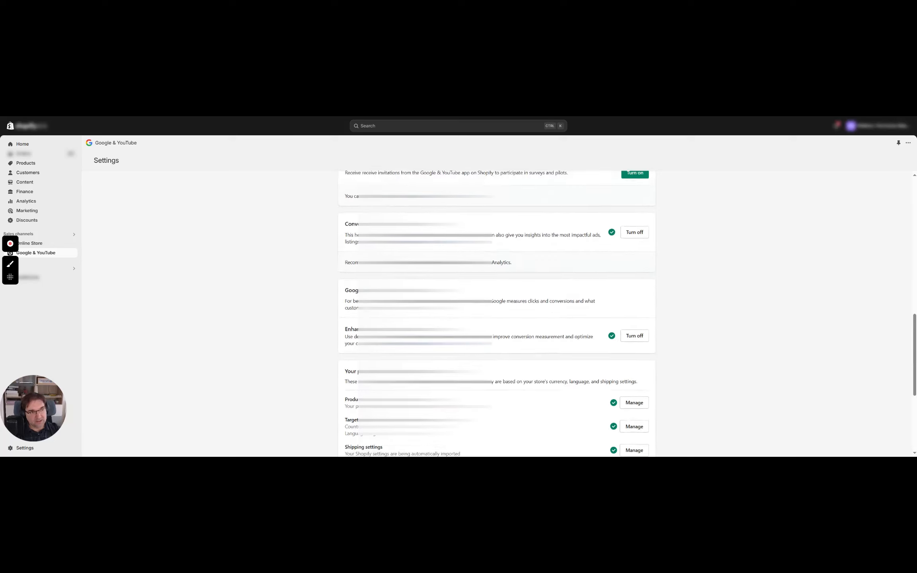
scroll(565, 299, "up", 10)
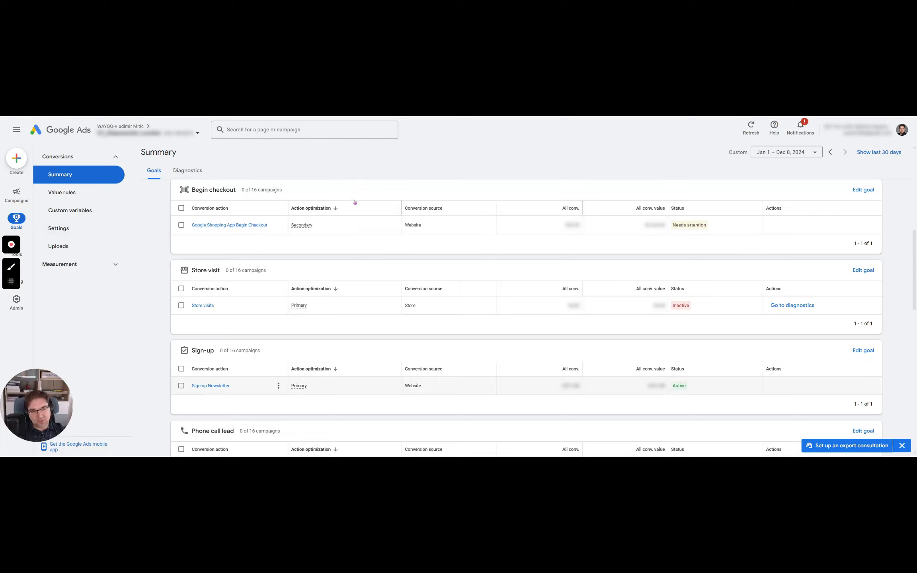
Switch to Google Ads and examine the Google Shopping App conversion actions and their optimization types across the goals in the conversions summary.
scroll(278, 234, "up", 8)
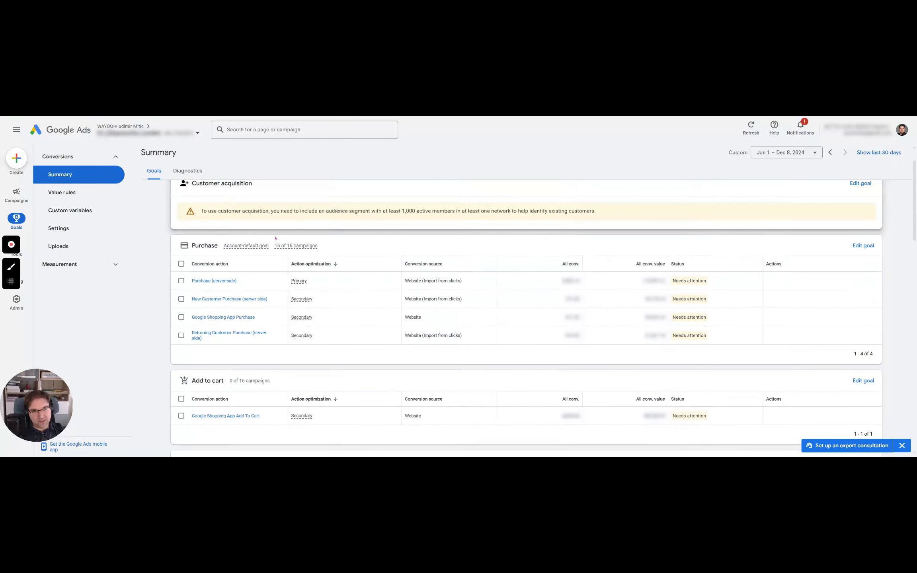
scroll(296, 241, "down", 2)
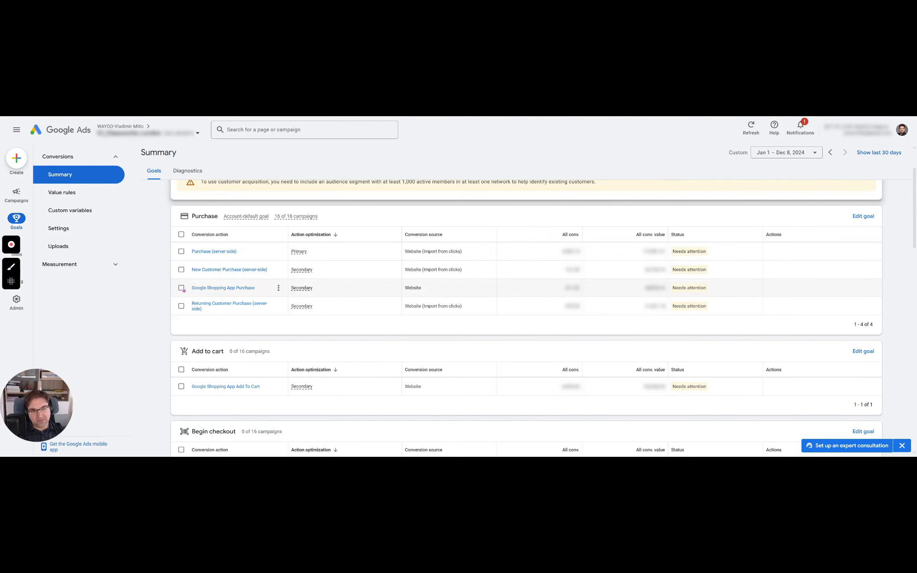
scroll(251, 329, "down", 2)
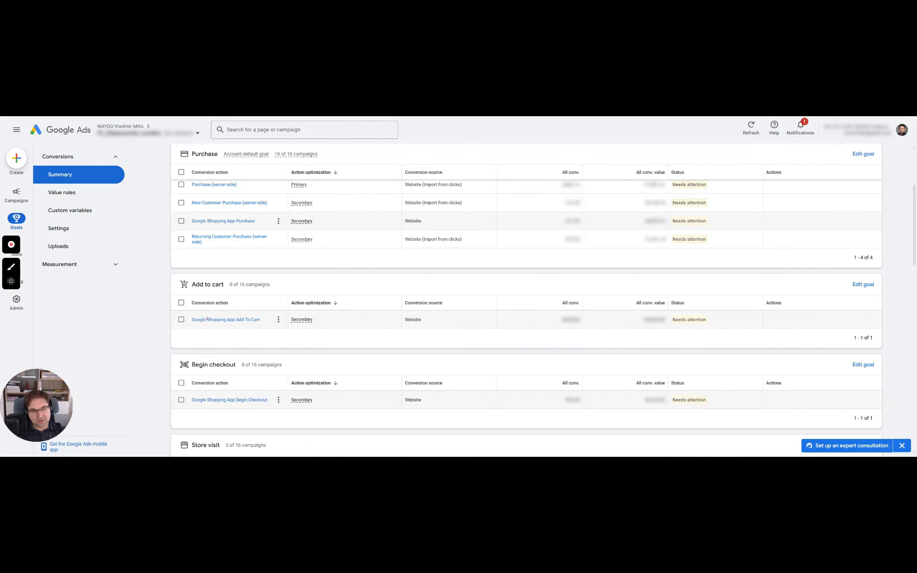
scroll(278, 318, "down", 3)
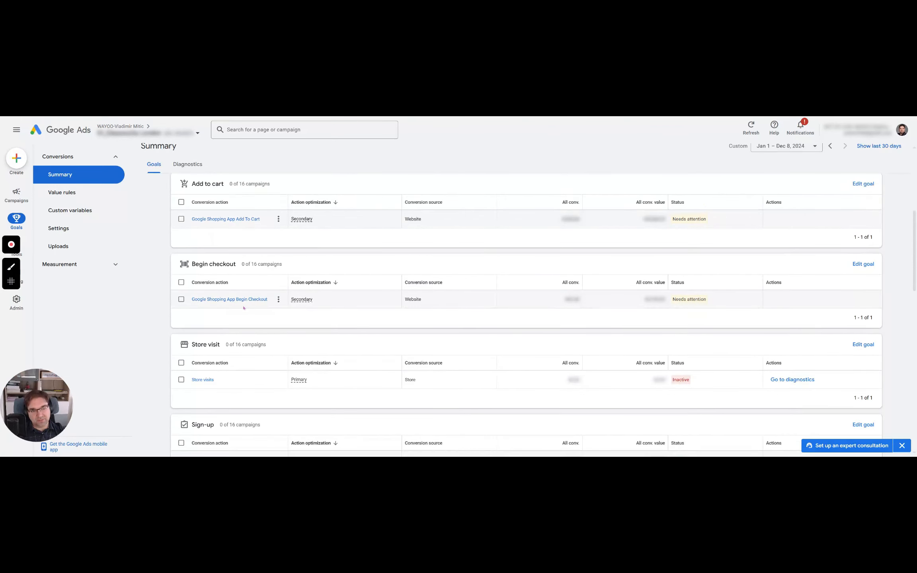
scroll(244, 307, "down", 16)
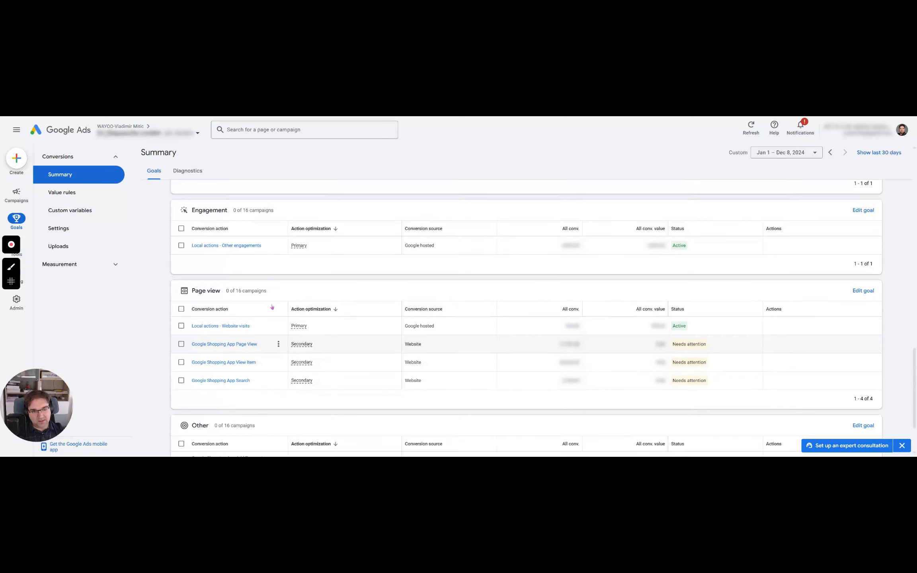
scroll(272, 307, "down", 1)
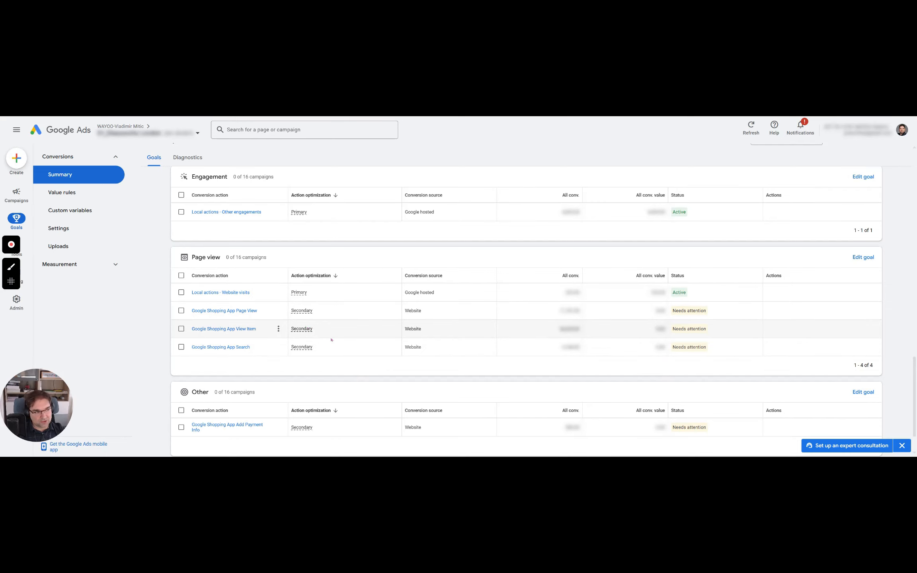
scroll(331, 340, "up", 15)
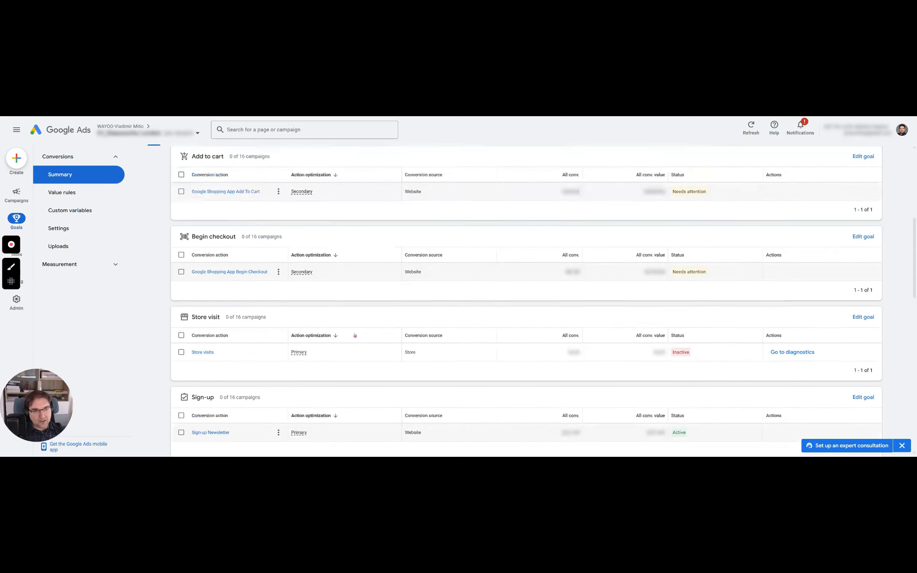
scroll(354, 335, "up", 8)
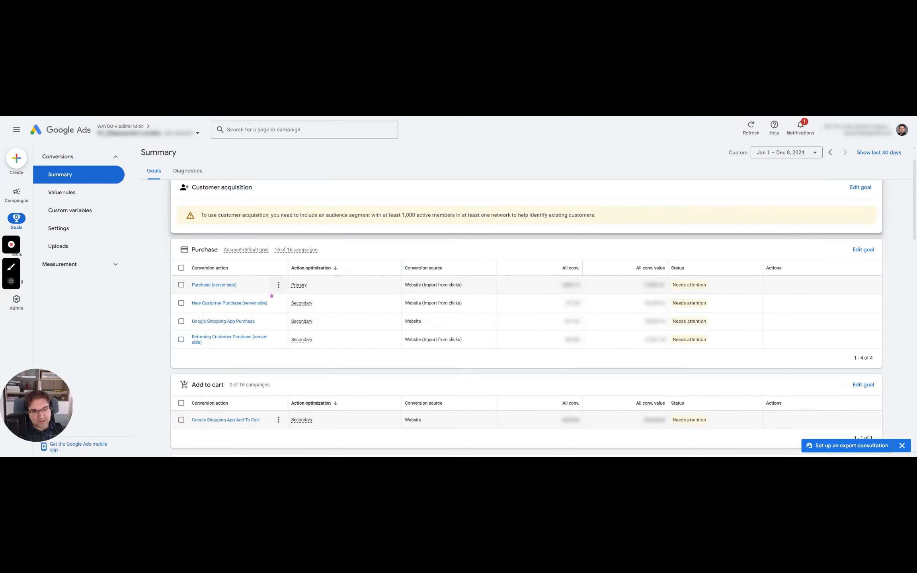
scroll(269, 300, "down", 1)
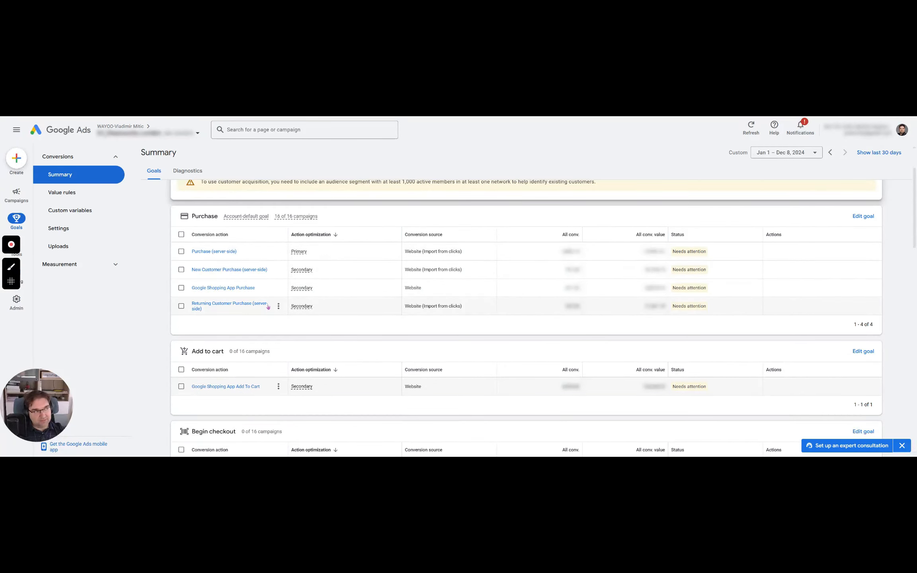
Check the details of the Google Shopping App Purchase conversion action, and return to the summary to compare the Purchase and Add to cart goals.
left_click(234, 288)
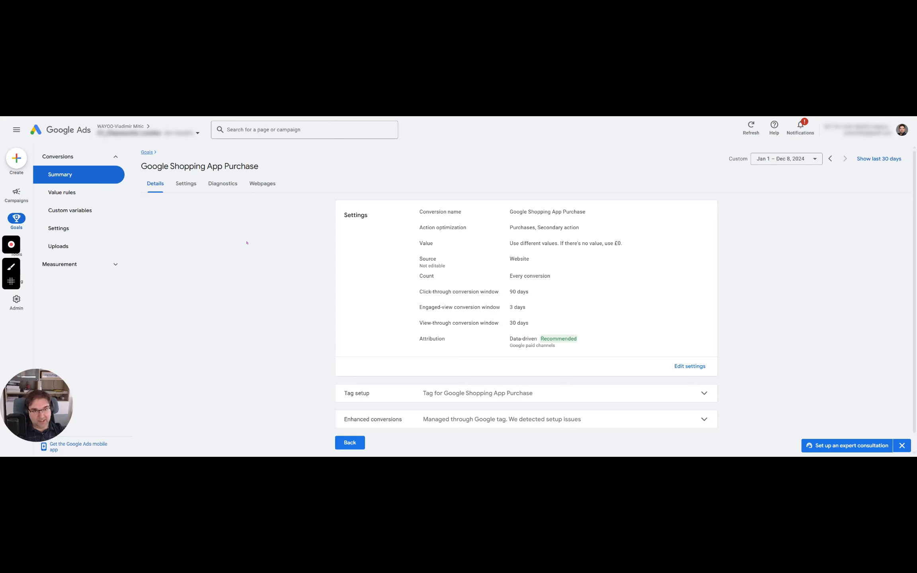
left_click(349, 442)
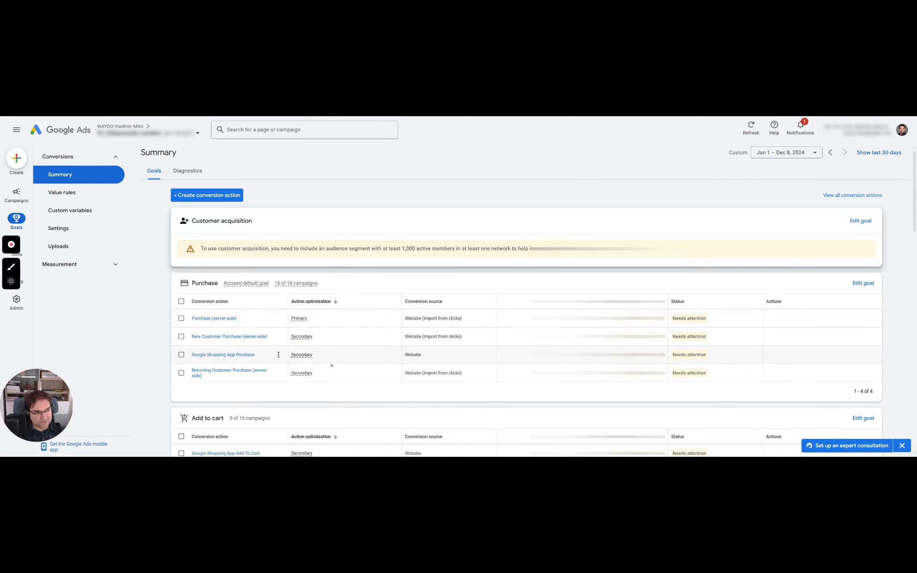
scroll(334, 357, "down", 2)
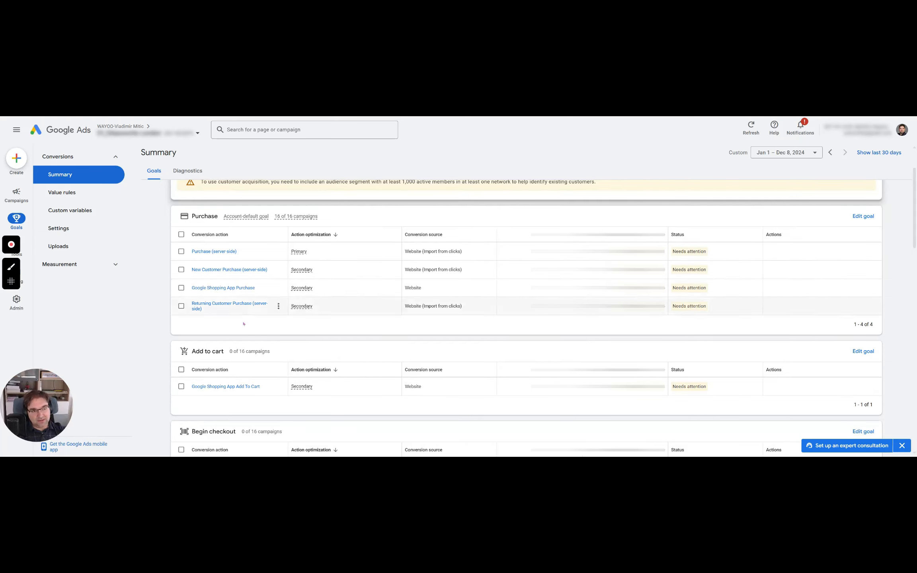
scroll(292, 384, "down", 1)
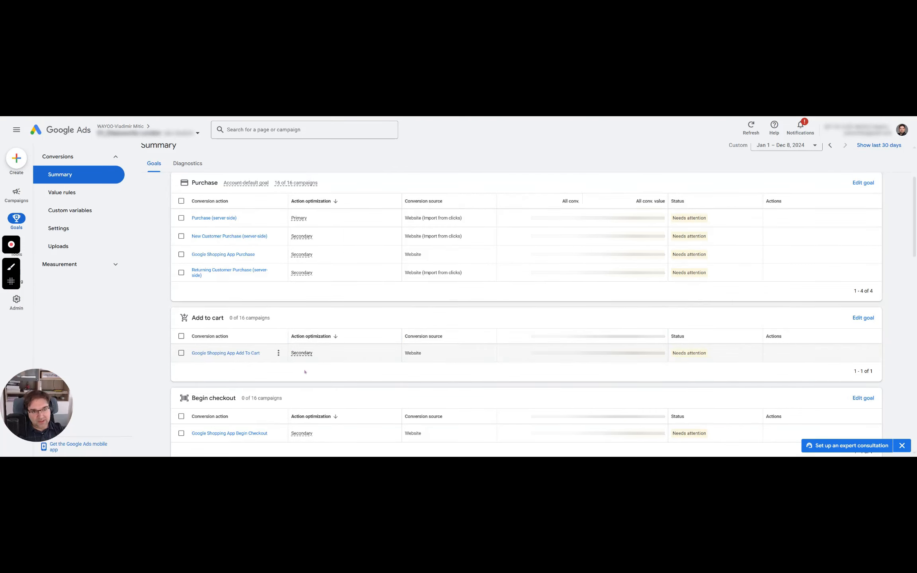
scroll(306, 370, "down", 1)
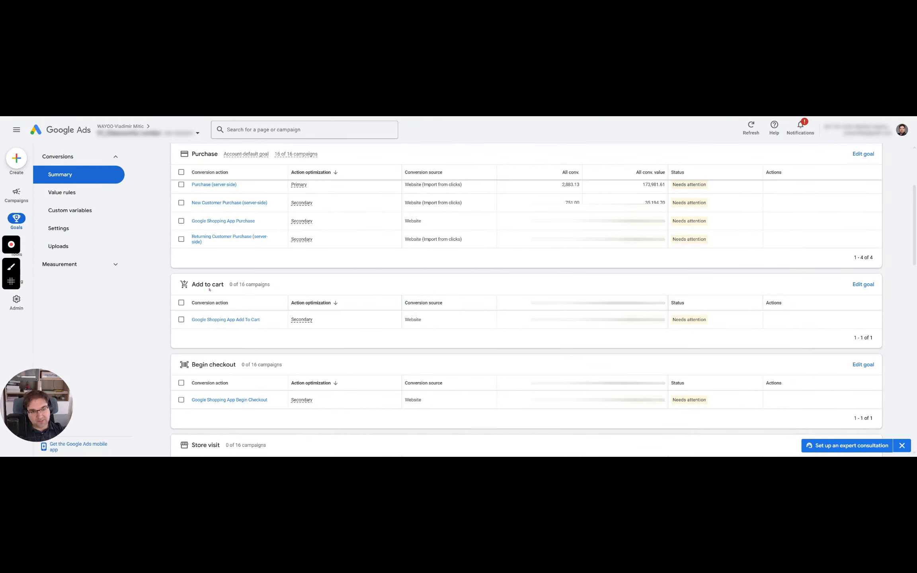
scroll(283, 295, "up", 1)
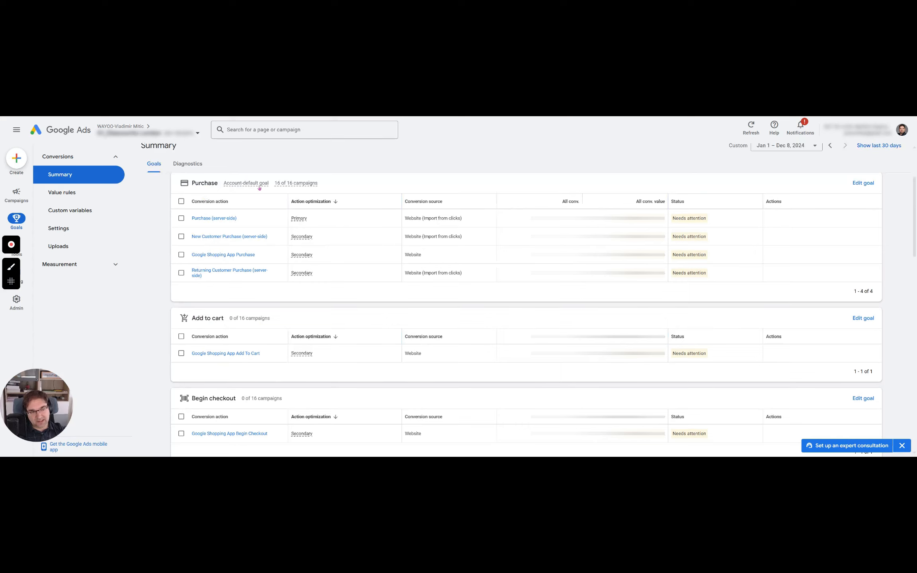
mouse_move(259, 188)
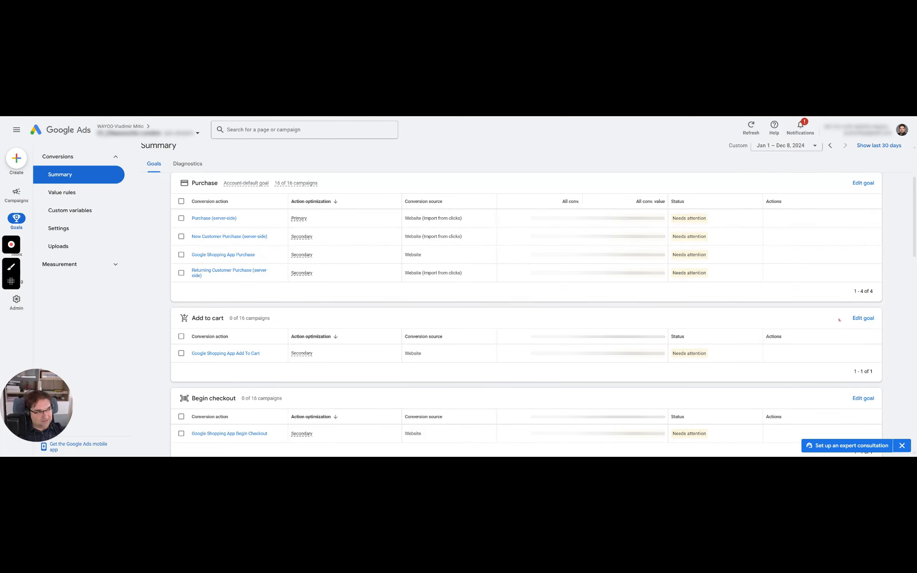
Inspect the Add to cart goal's account-default setting and primary or secondary action options, and close the goal without saving.
left_click(862, 319)
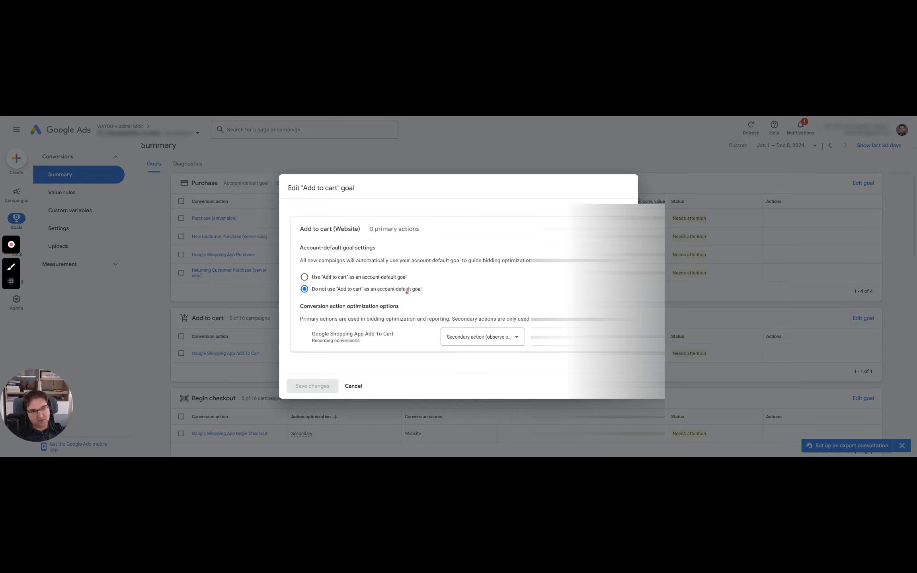
left_click(461, 338)
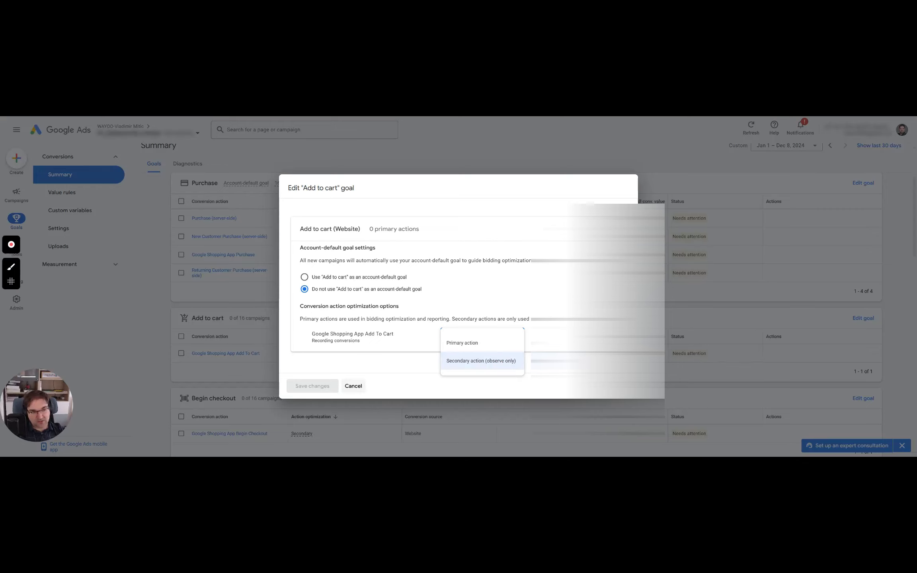
left_click(352, 385)
Open the Google Shopping App Add To Cart conversion action for editing and switch its click-through conversion window to Custom.
left_click(249, 353)
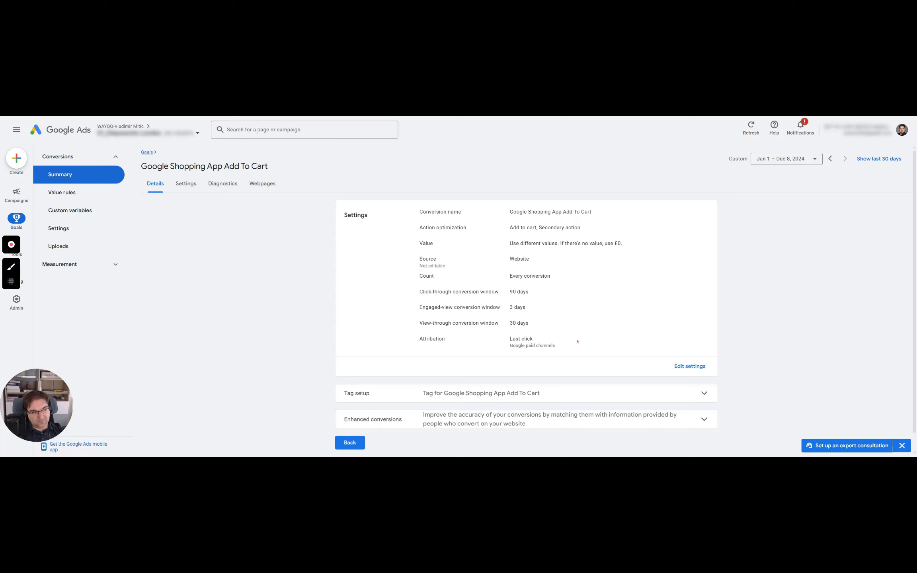
left_click(691, 366)
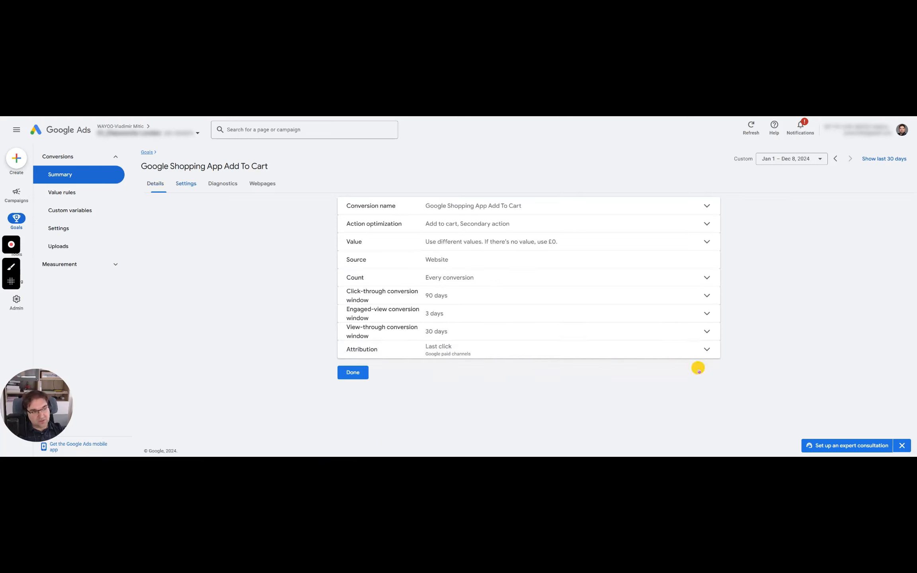
left_click(496, 302)
left_click(444, 335)
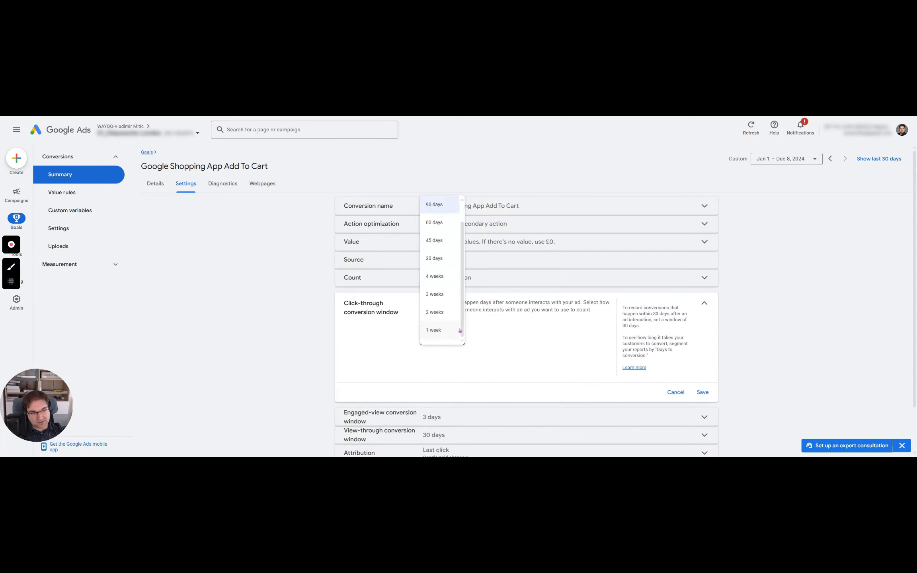
scroll(438, 318, "up", 2)
left_click(441, 207)
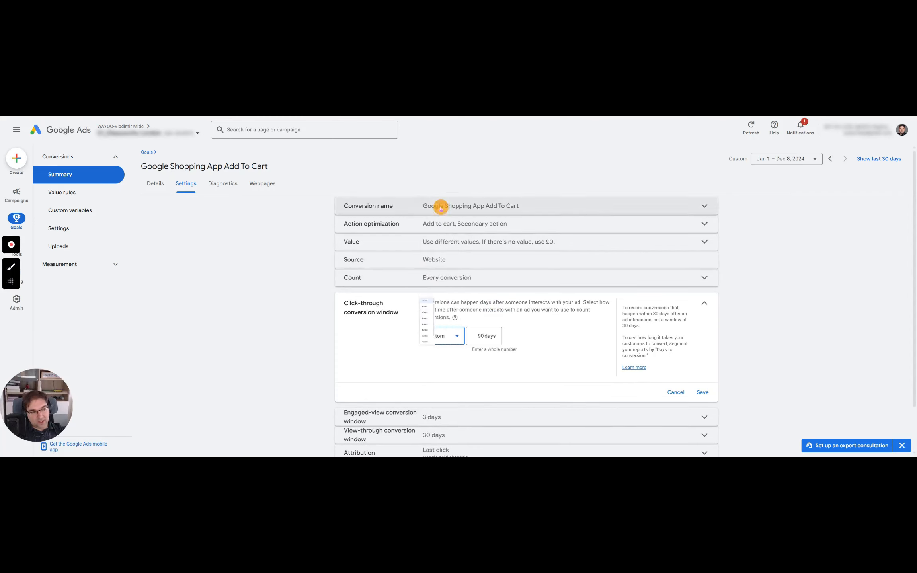
Set the custom click-through conversion window to 1 day and save the change.
left_click(487, 336)
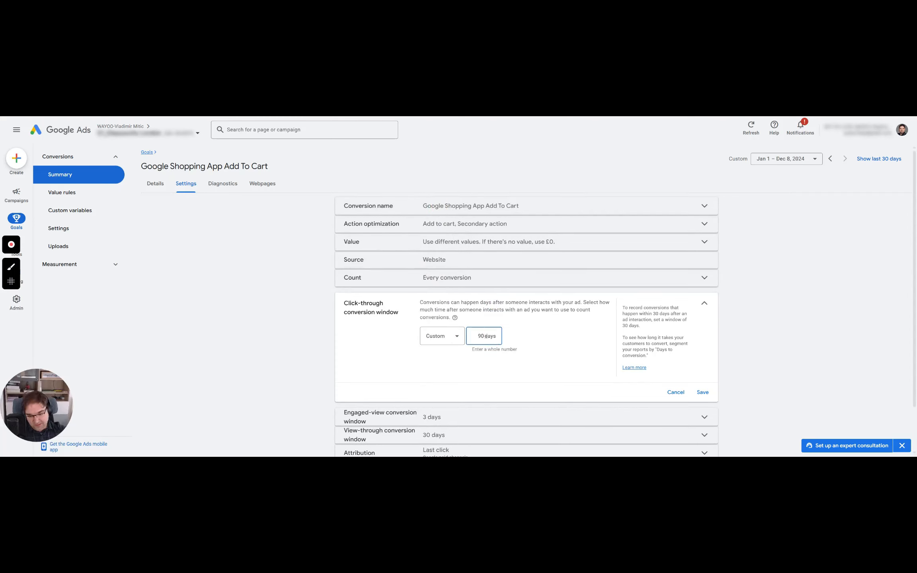
key("BackSpace")
key("BackSpace")
type("1")
left_click(558, 337)
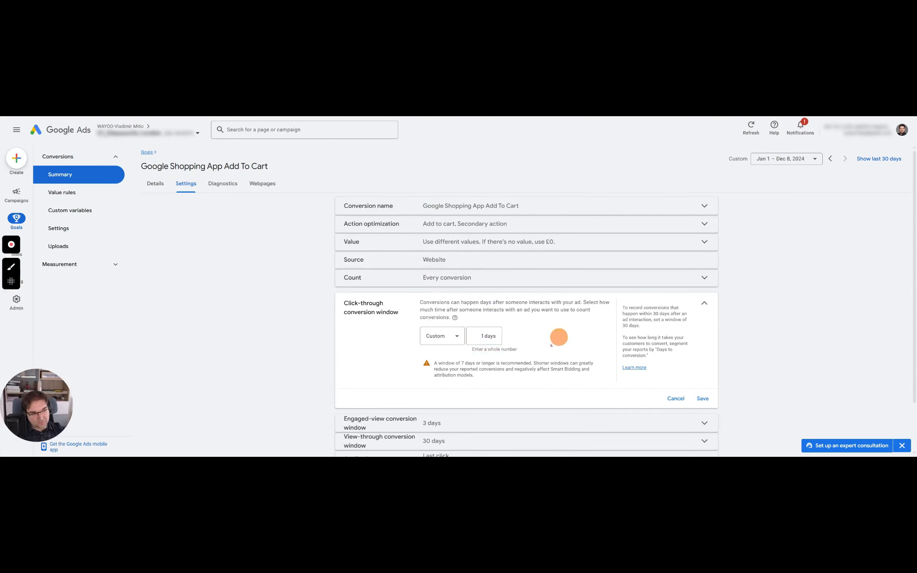
scroll(500, 377, "down", 1)
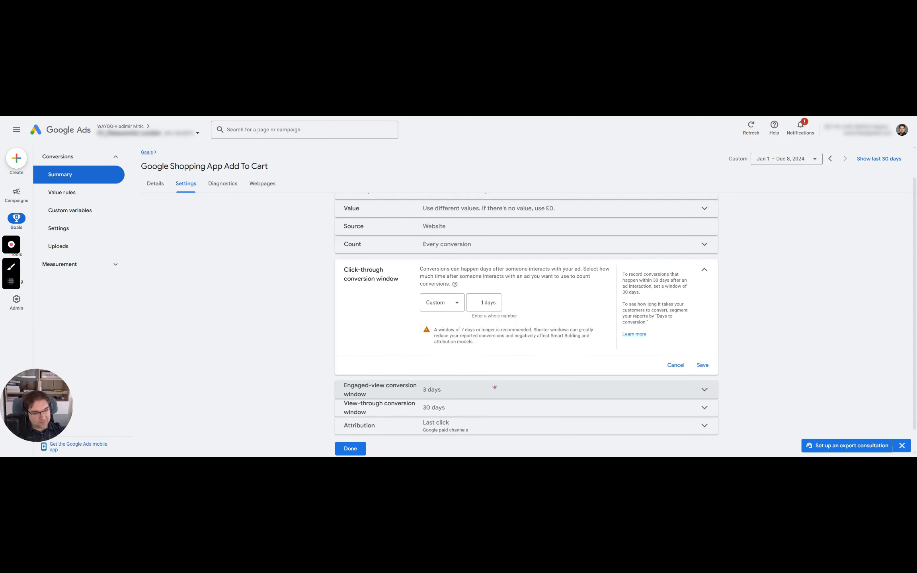
left_click(493, 384)
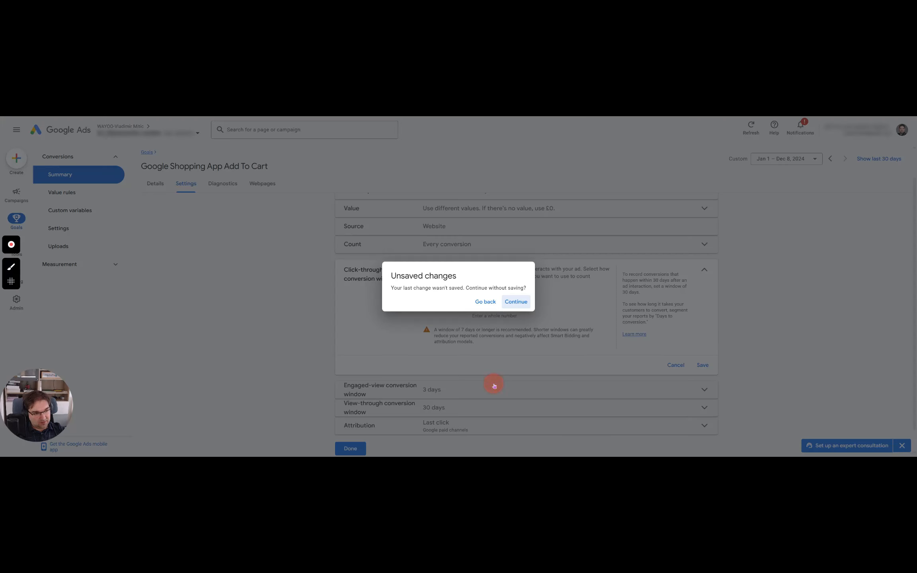
left_click(492, 302)
left_click(699, 368)
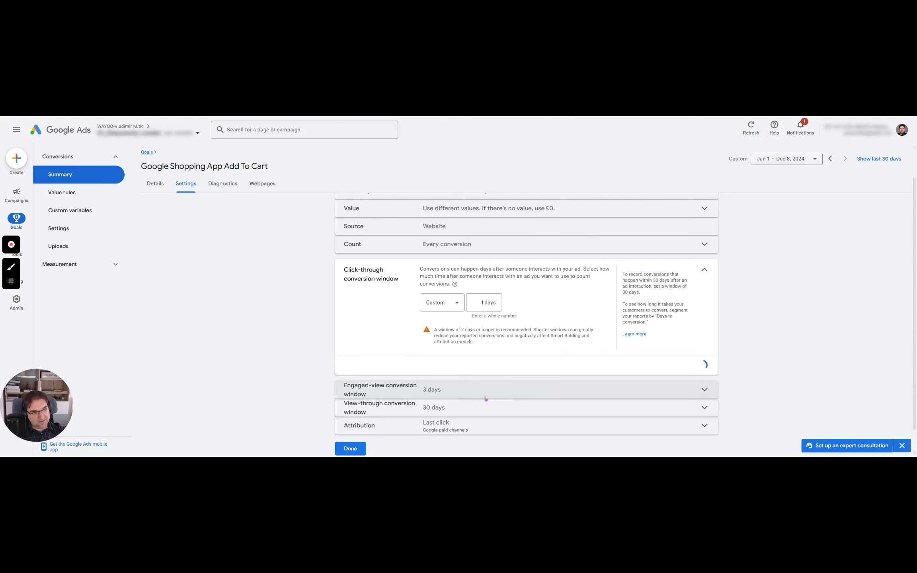
Set the Add To Cart action's engaged-view conversion window to 1 day and save it.
left_click(440, 314)
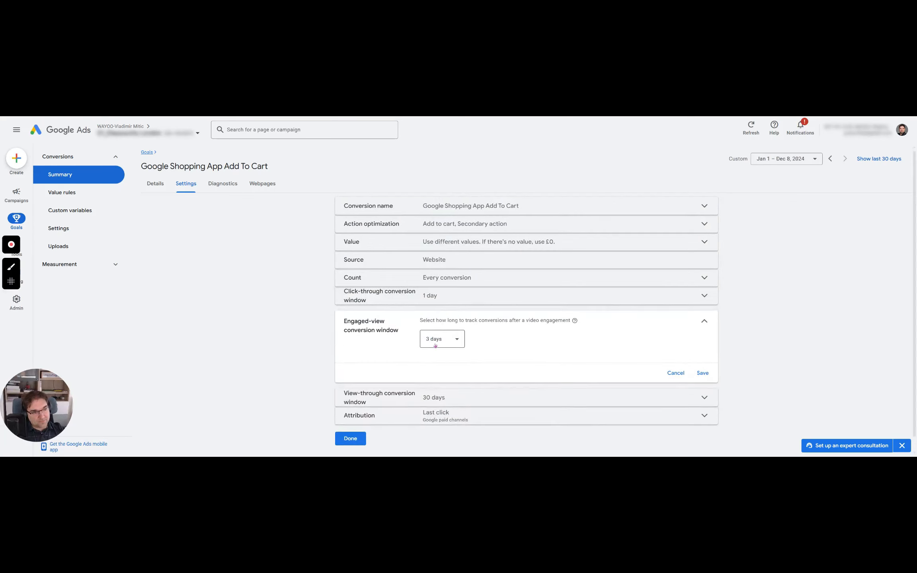
left_click(434, 339)
scroll(454, 279, "down", 3)
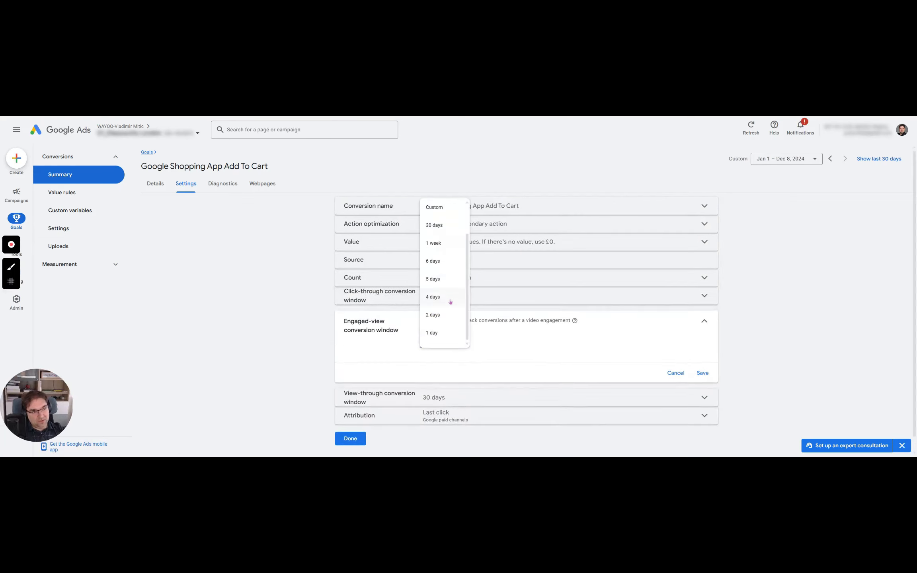
left_click(433, 335)
left_click(702, 373)
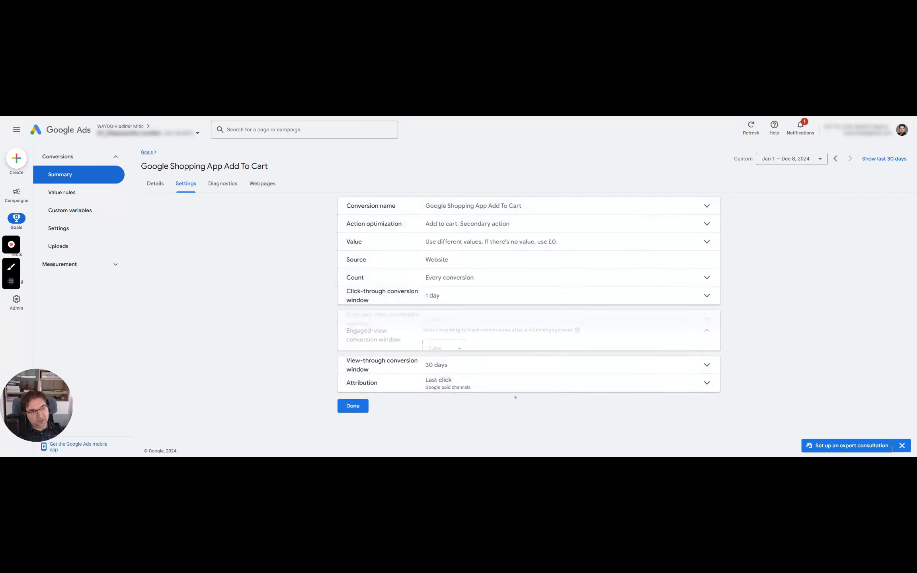
Set the Add To Cart action's view-through conversion window to 1 day and save it.
left_click(472, 336)
left_click(446, 368)
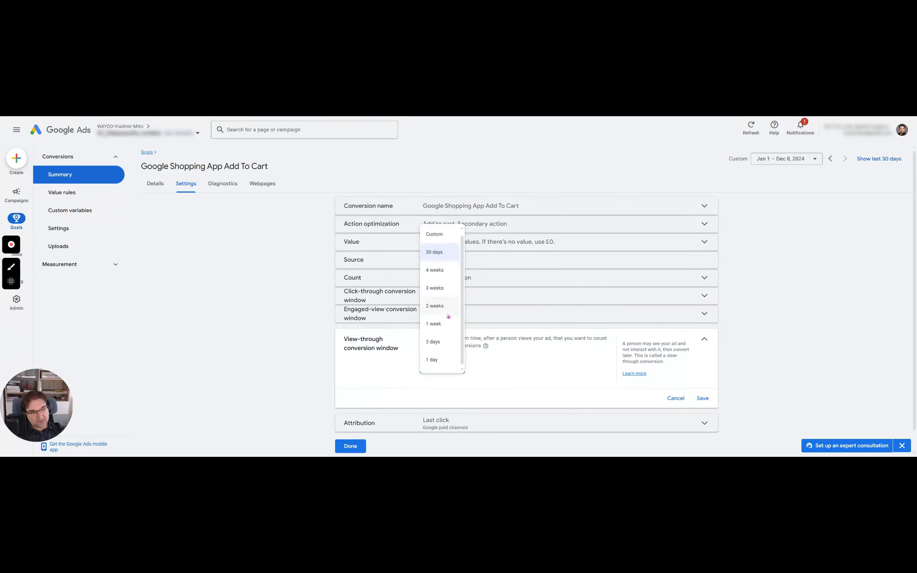
left_click(441, 362)
left_click(703, 398)
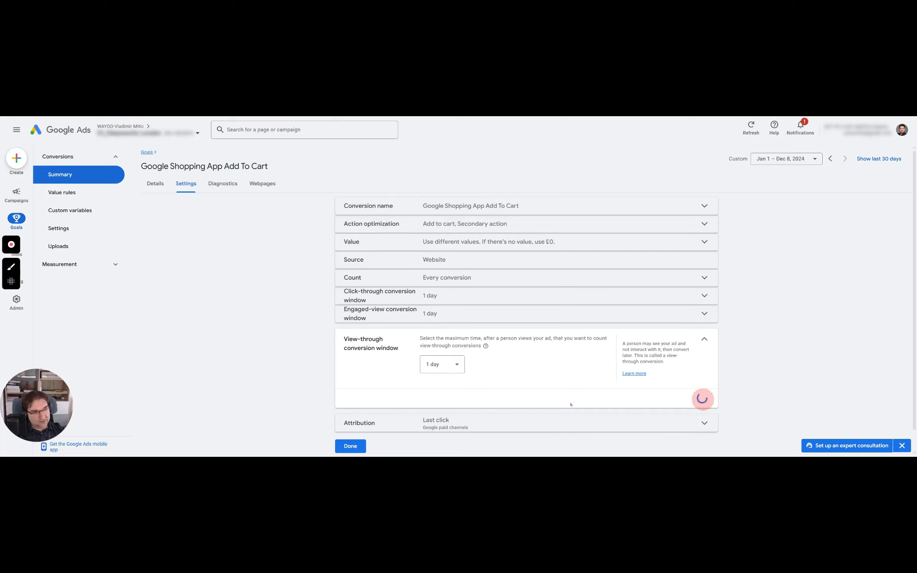